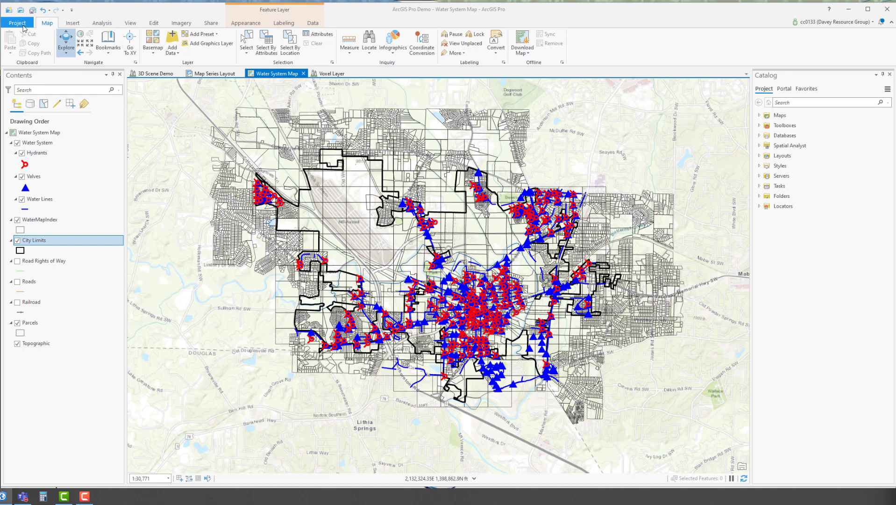
- Open the application options and review the general settings for Project Recovery and the Esri User Experience Improvement program
{"action": "left_click", "coordinate": [19, 24]}
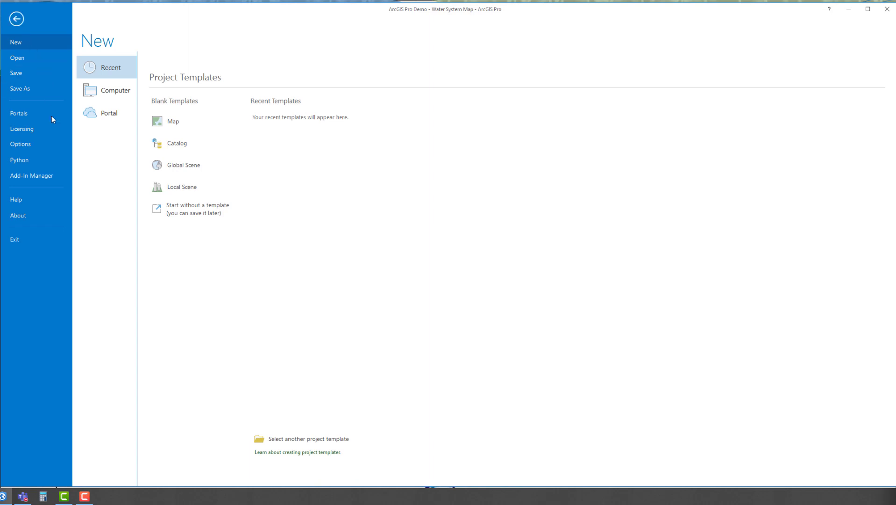
{"action": "left_click", "coordinate": [38, 144]}
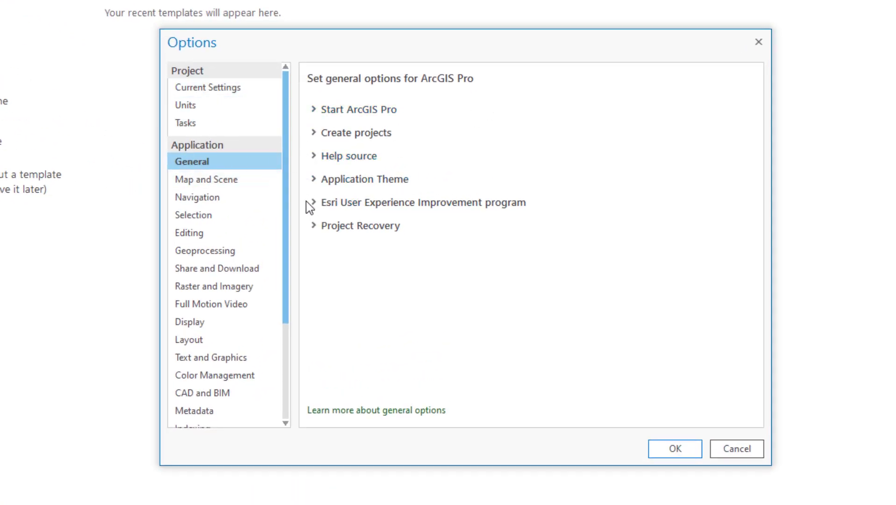
{"action": "left_click", "coordinate": [314, 228]}
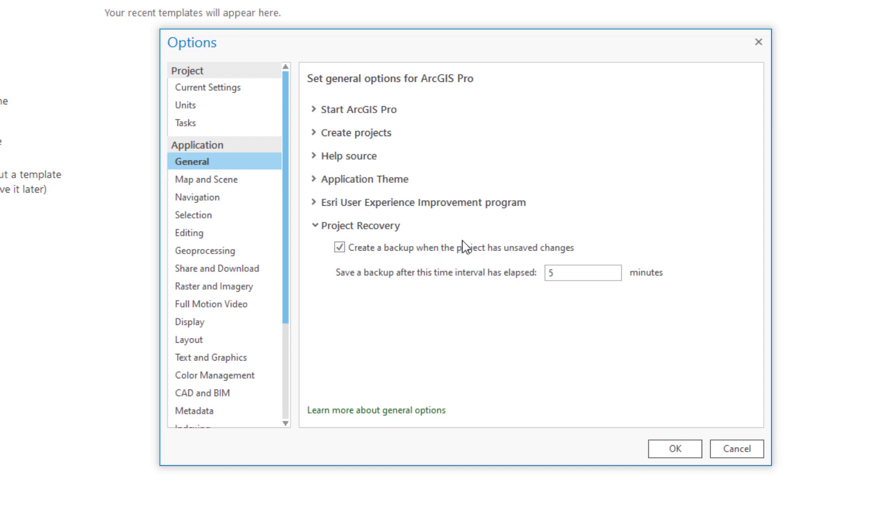
{"action": "left_click", "coordinate": [568, 274]}
{"action": "double_click", "coordinate": [569, 275]}
{"action": "left_click", "coordinate": [318, 227]}
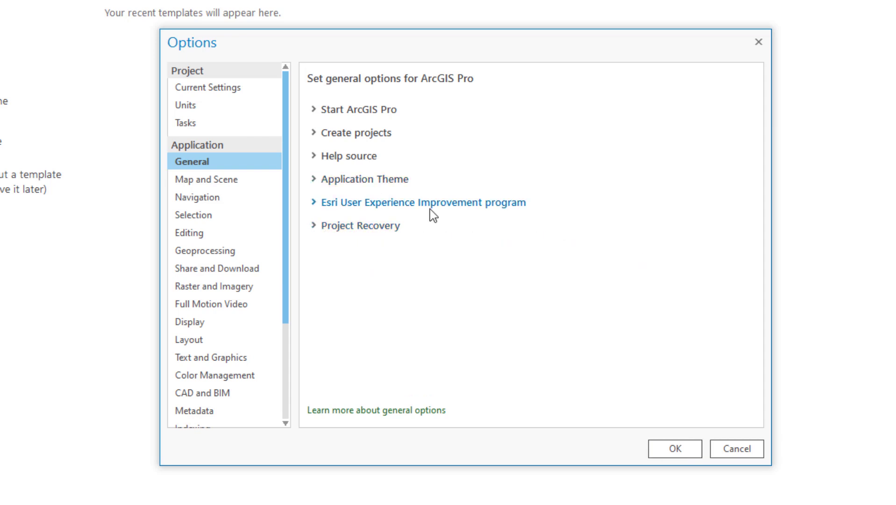
{"action": "left_click", "coordinate": [315, 203]}
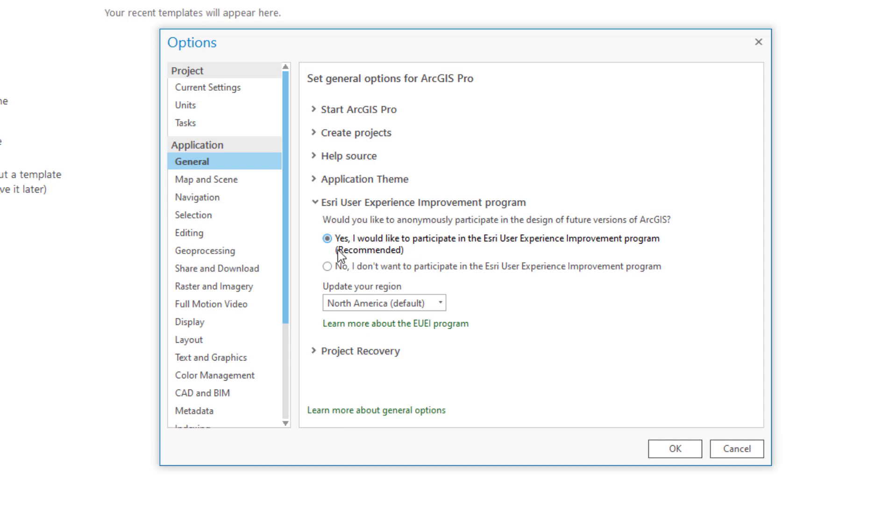
{"action": "left_click", "coordinate": [316, 205]}
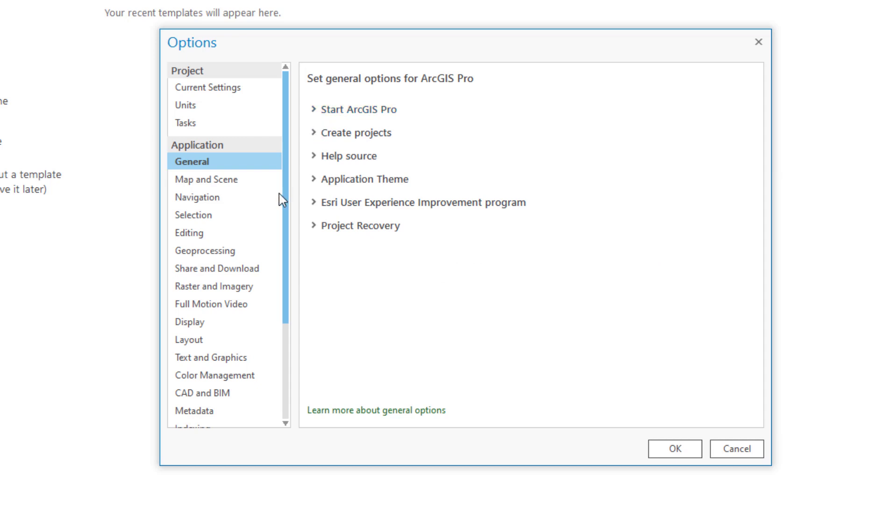
- Review the editing and versioning options, followed by the default options for CAD and BIM data
{"action": "left_click", "coordinate": [225, 235]}
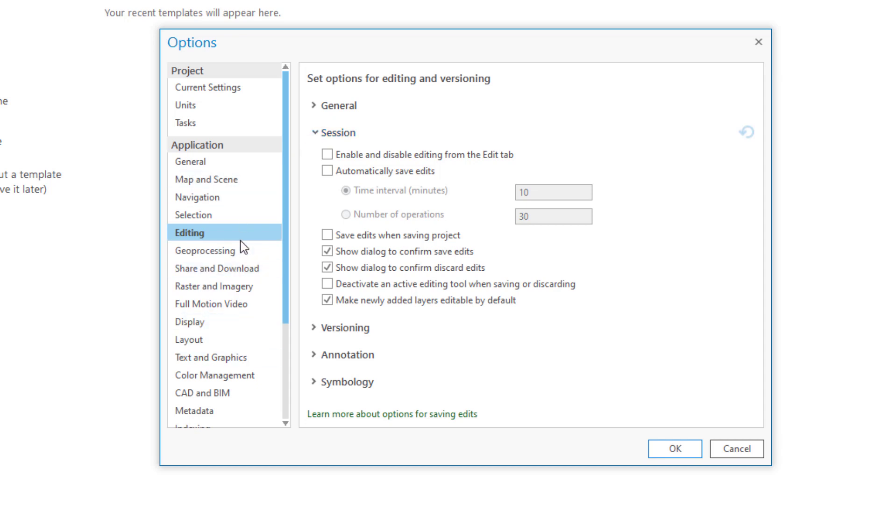
{"action": "left_click", "coordinate": [218, 397]}
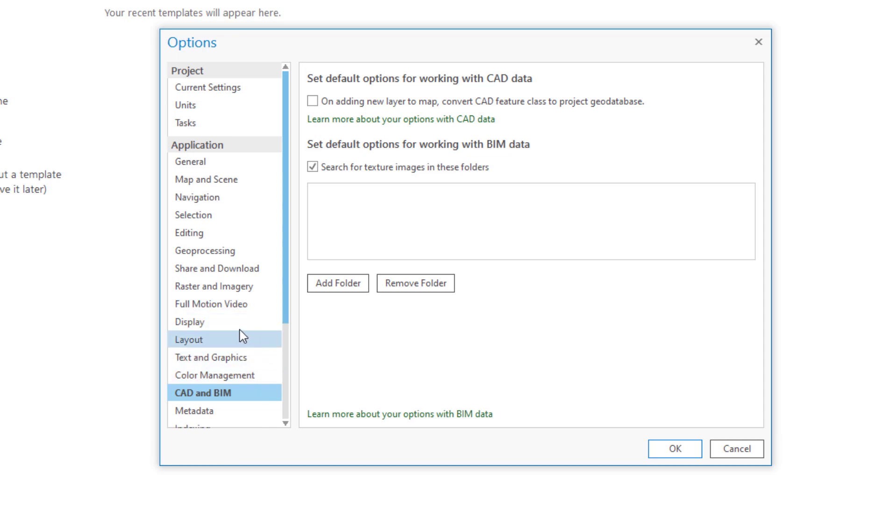
{"action": "scroll", "coordinate": [229, 330], "scroll_direction": "down", "scroll_amount": 2}
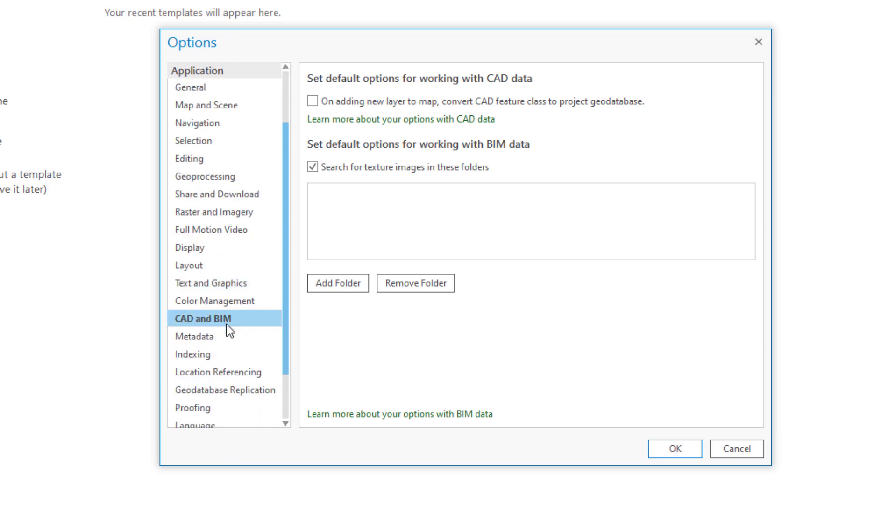
{"action": "scroll", "coordinate": [229, 332], "scroll_direction": "down", "scroll_amount": 1}
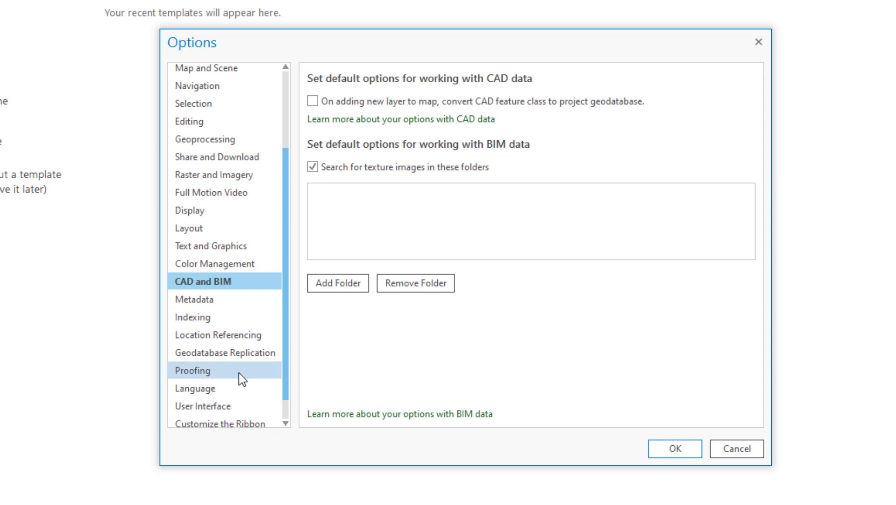
{"action": "scroll", "coordinate": [238, 373], "scroll_direction": "down", "scroll_amount": 1}
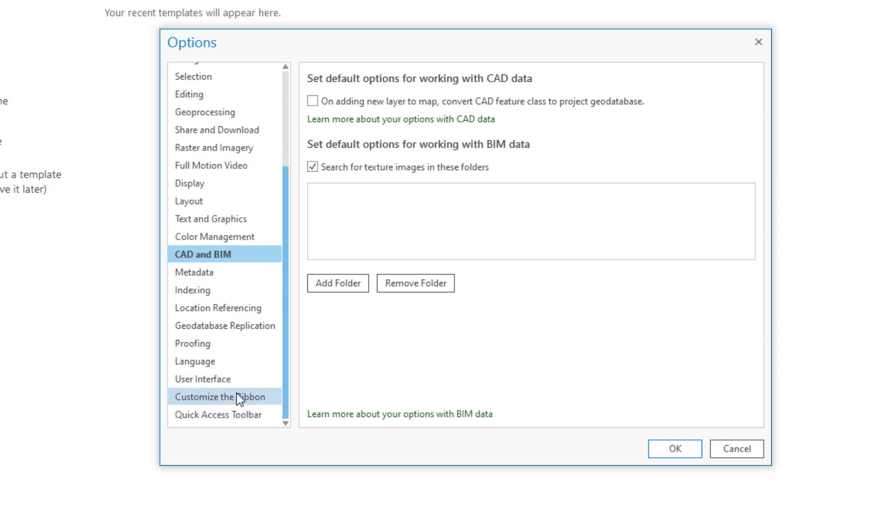
- Review the User Interface options for the default view positions of tables, charts, videos and ModelBuilder
{"action": "left_click", "coordinate": [241, 380]}
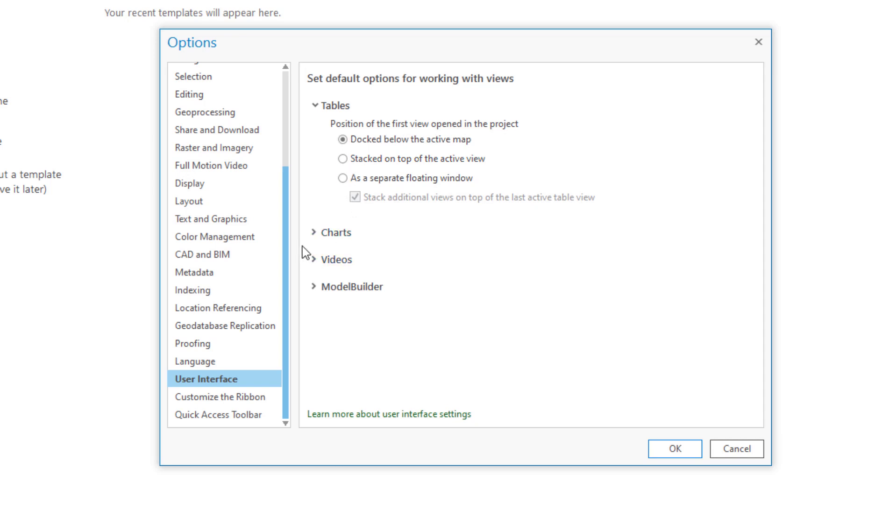
{"action": "left_click", "coordinate": [313, 233]}
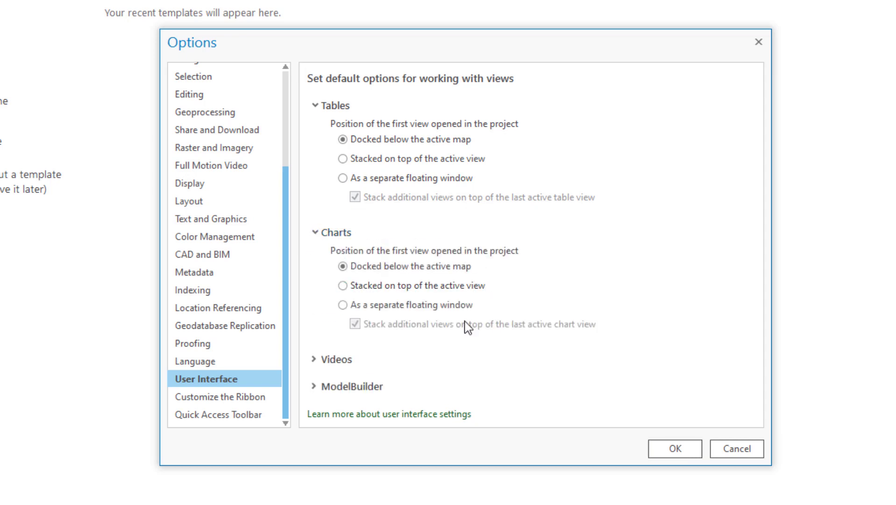
{"action": "left_click", "coordinate": [312, 359]}
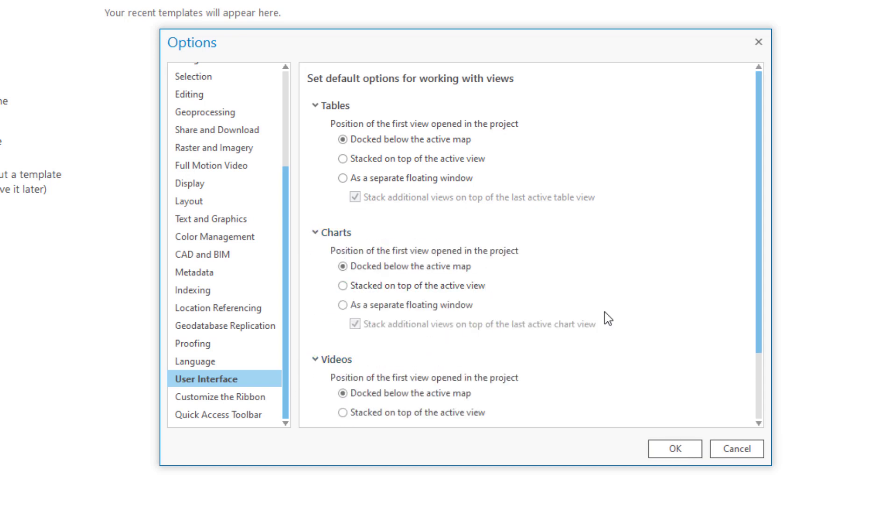
{"action": "scroll", "coordinate": [606, 312], "scroll_direction": "down", "scroll_amount": 3}
{"action": "left_click", "coordinate": [314, 401]}
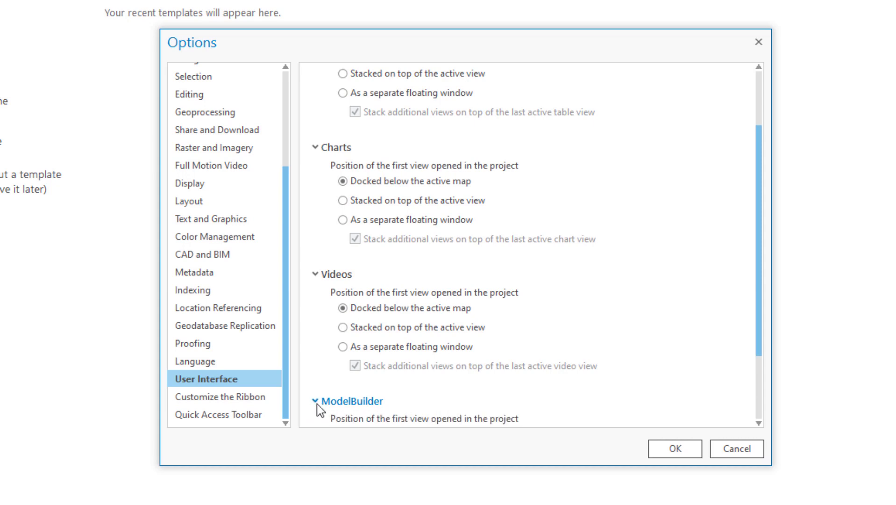
{"action": "scroll", "coordinate": [494, 366], "scroll_direction": "down", "scroll_amount": 5}
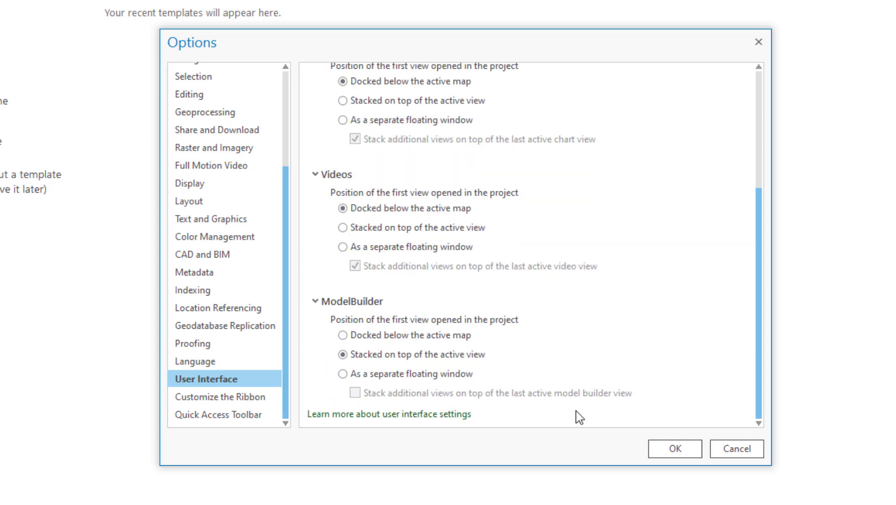
{"action": "scroll", "coordinate": [576, 411], "scroll_direction": "up", "scroll_amount": 7}
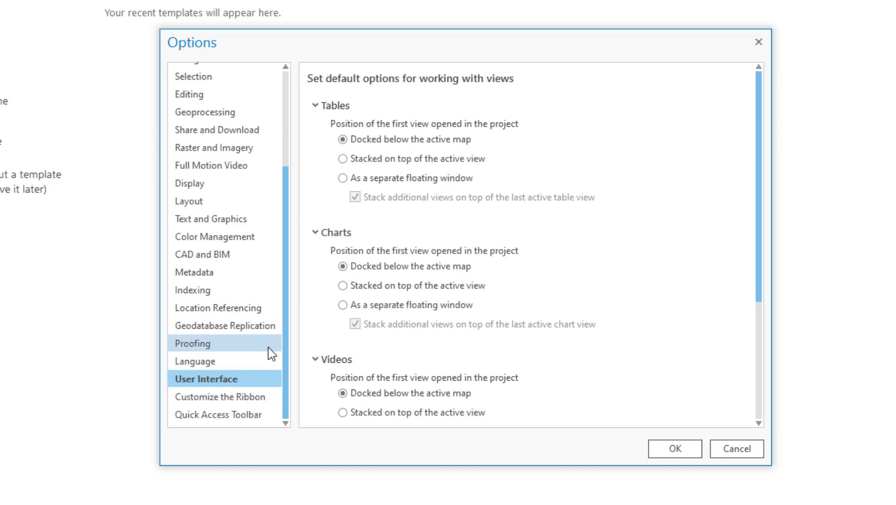
- Look through the options from Layout and Text and Graphics to Indexing, Geodatabase Replication and Proofing, and return to the map without saving changes
{"action": "left_click", "coordinate": [246, 206]}
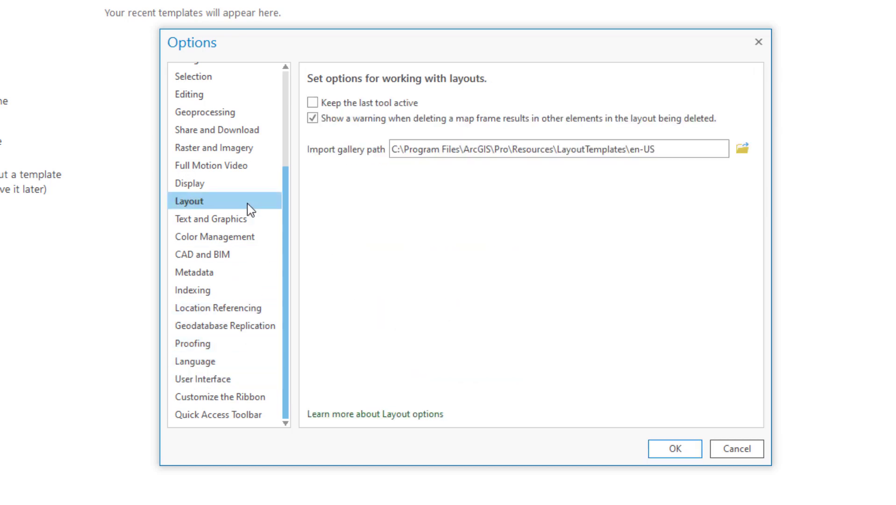
{"action": "left_click", "coordinate": [229, 220]}
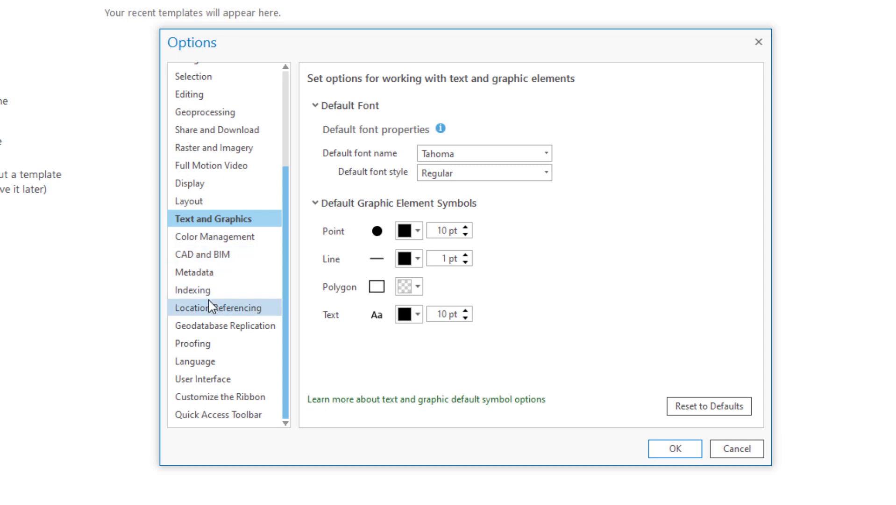
{"action": "left_click", "coordinate": [201, 291]}
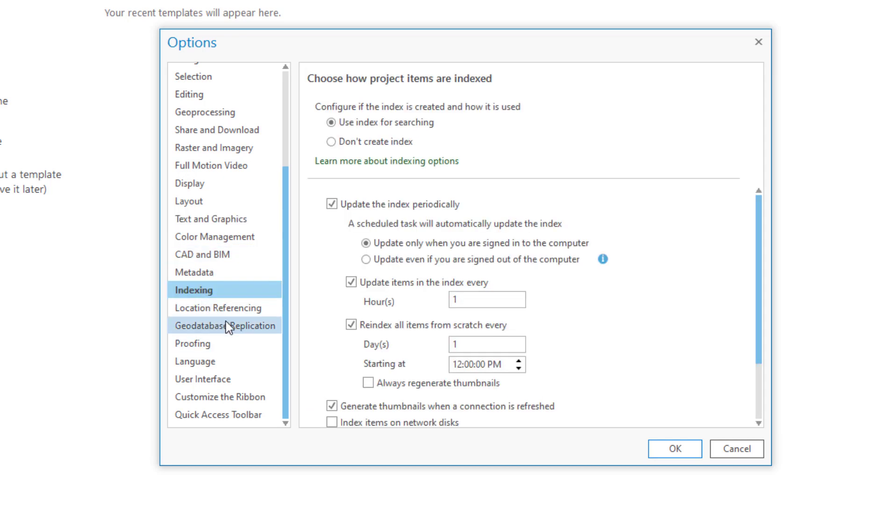
{"action": "left_click", "coordinate": [241, 307]}
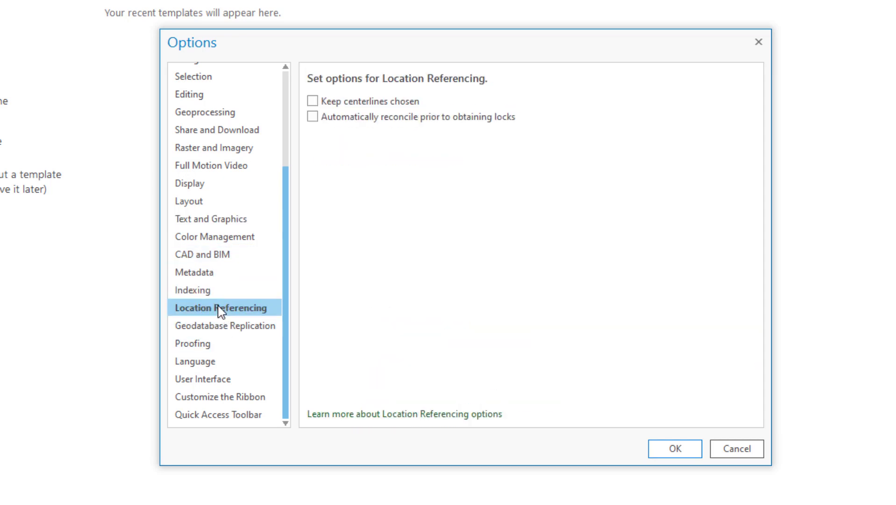
{"action": "left_click", "coordinate": [206, 329]}
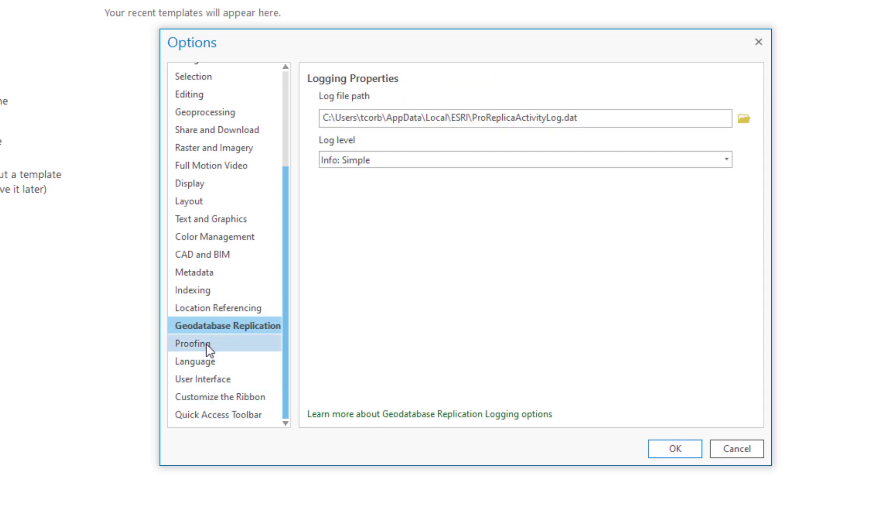
{"action": "left_click", "coordinate": [207, 347]}
{"action": "scroll", "coordinate": [228, 382], "scroll_direction": "up", "scroll_amount": 2}
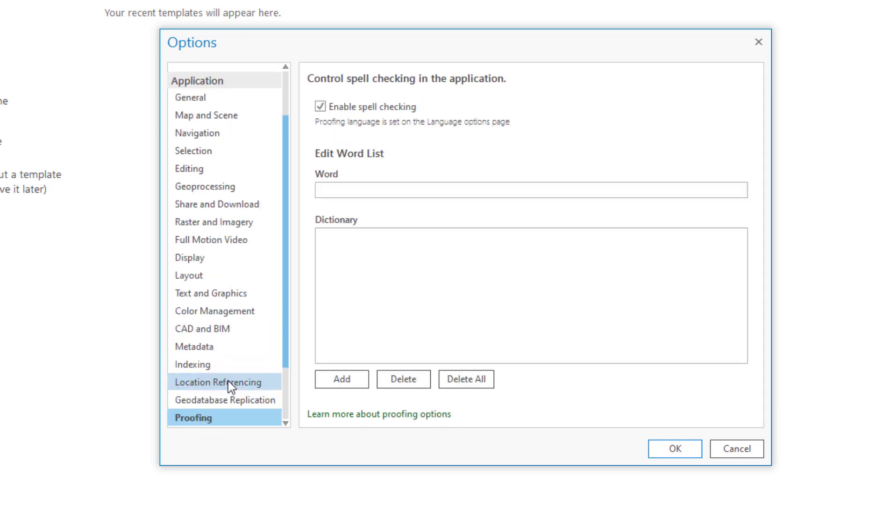
{"action": "scroll", "coordinate": [228, 382], "scroll_direction": "up", "scroll_amount": 2}
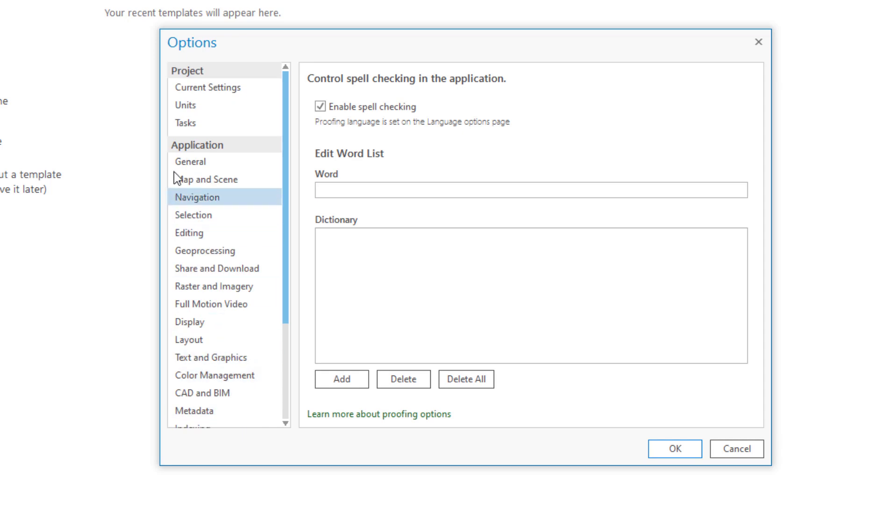
{"action": "left_click", "coordinate": [743, 451]}
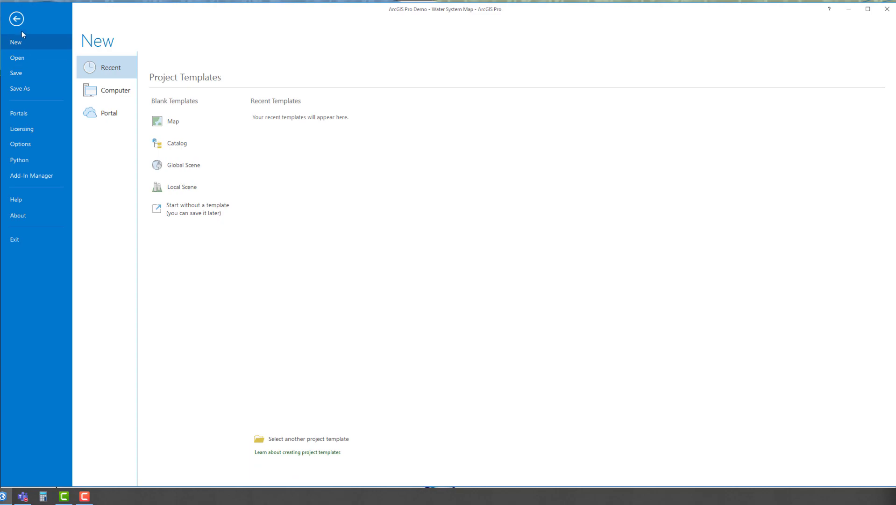
{"action": "left_click", "coordinate": [18, 20]}
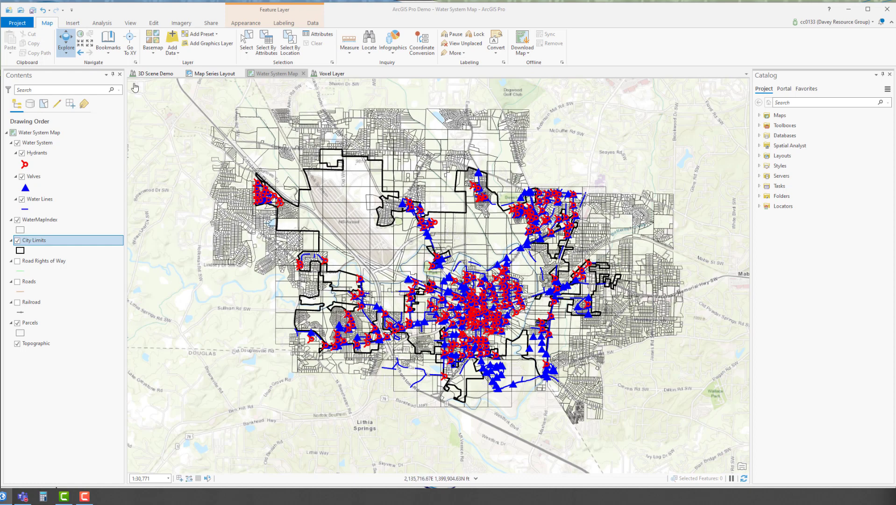
- List the map layers by editing status and make the Parcels and Roads layers editable
{"action": "left_click", "coordinate": [153, 23]}
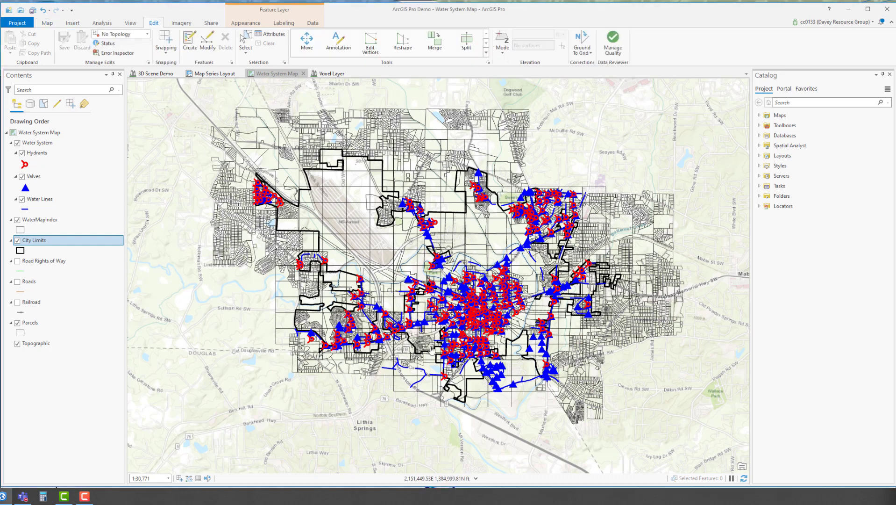
{"action": "left_click", "coordinate": [56, 104]}
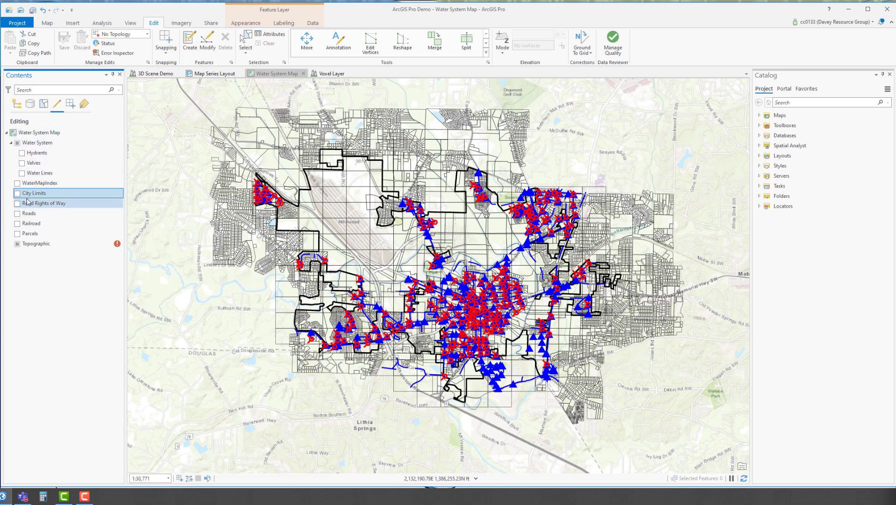
{"action": "left_click", "coordinate": [17, 233]}
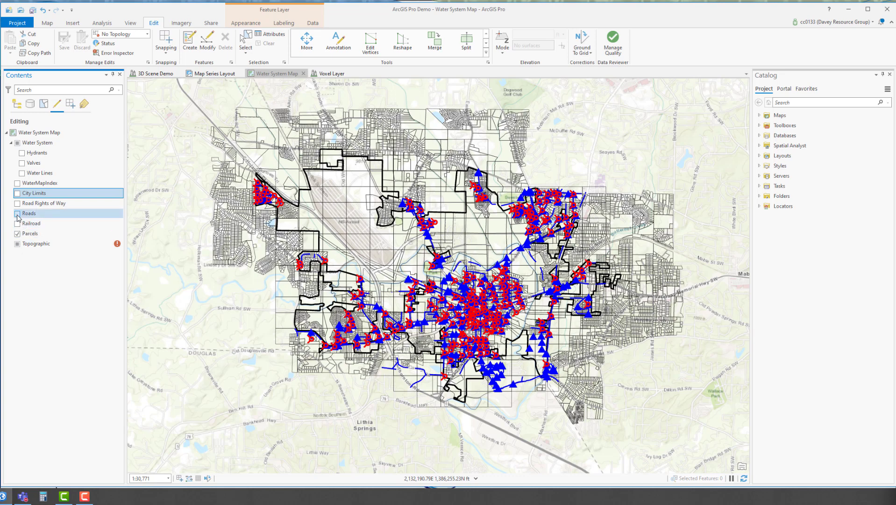
{"action": "left_click", "coordinate": [17, 213]}
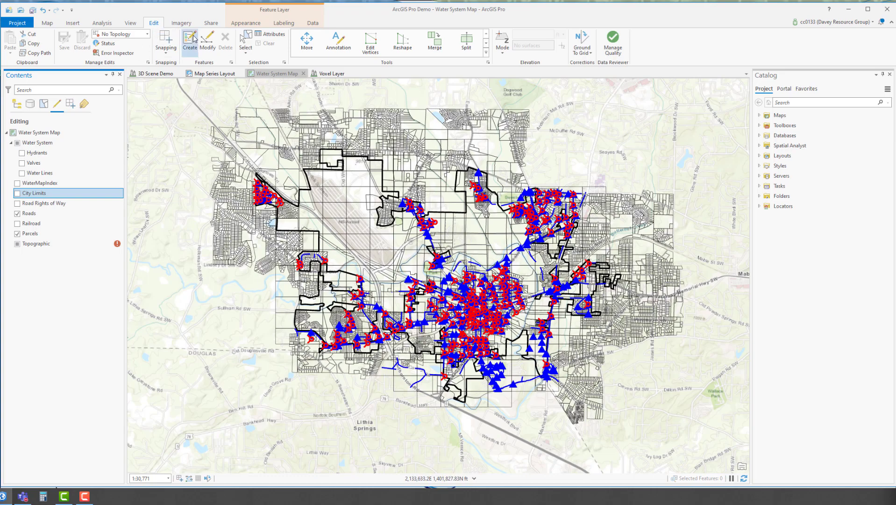
- Make Parcels the only selectable layer and select one parcel on the south side of Austell Powder Springs Rd SW
{"action": "left_click", "coordinate": [246, 40]}
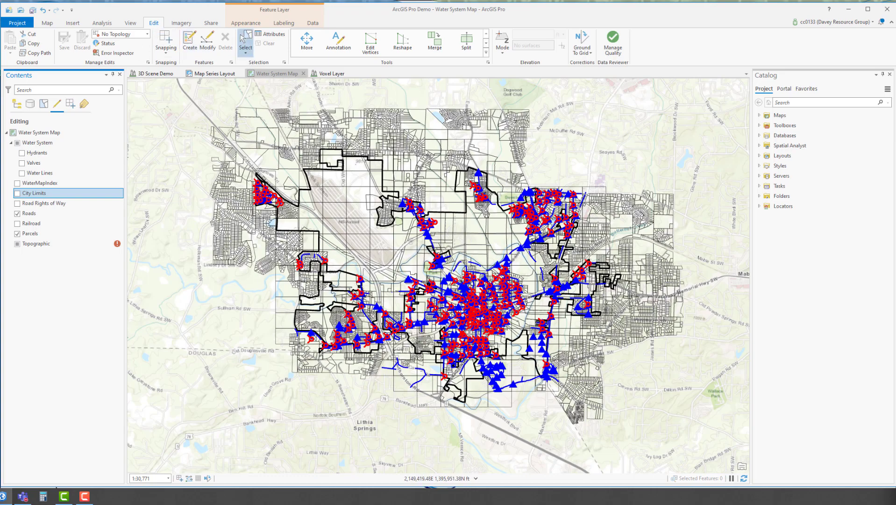
{"action": "scroll", "coordinate": [464, 280], "scroll_direction": "up", "scroll_amount": 5}
{"action": "scroll", "coordinate": [464, 280], "scroll_direction": "up", "scroll_amount": 3}
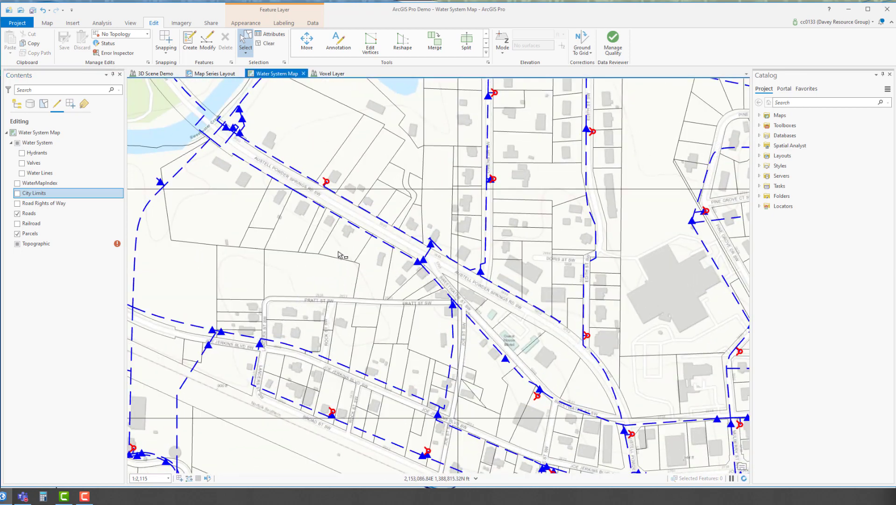
{"action": "left_click", "coordinate": [47, 105]}
{"action": "left_click", "coordinate": [18, 234]}
{"action": "left_click", "coordinate": [343, 247]}
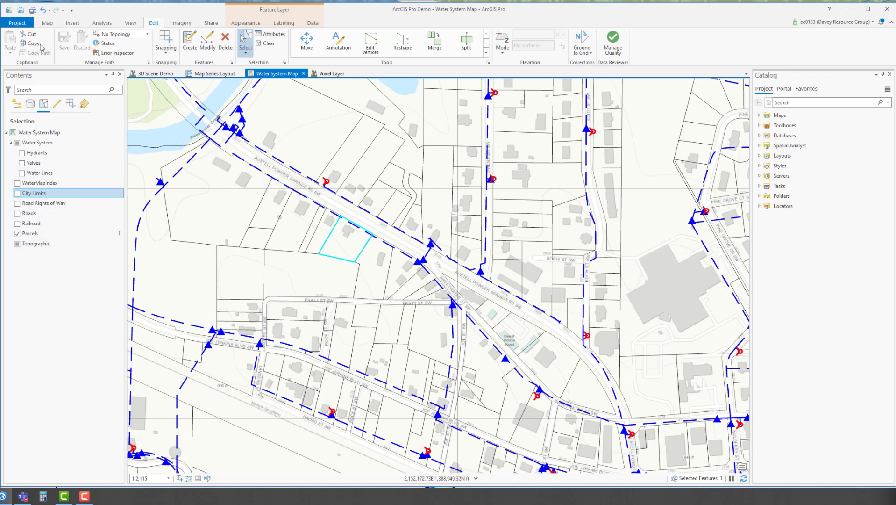
- Turn on the Editing option to enable and disable editing from the Edit tab and return to the map
{"action": "left_click", "coordinate": [15, 24]}
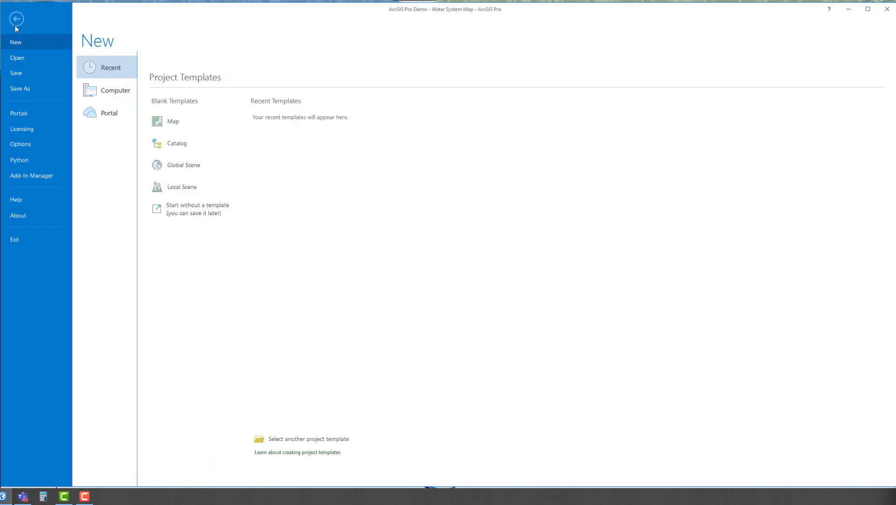
{"action": "left_click", "coordinate": [47, 142]}
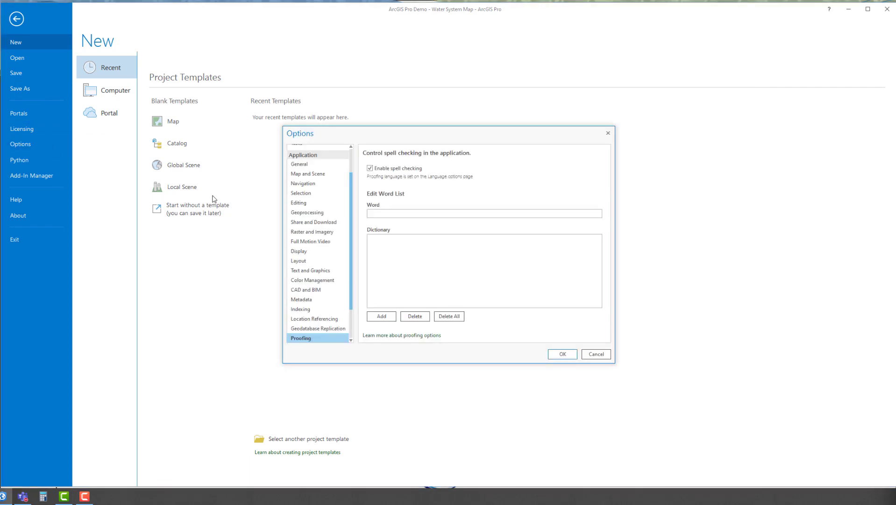
{"action": "left_click", "coordinate": [325, 202]}
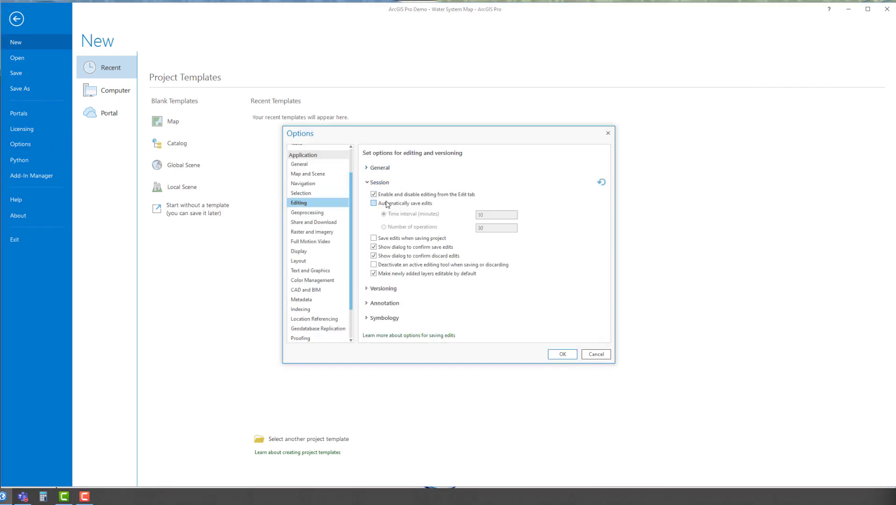
{"action": "left_click", "coordinate": [563, 355]}
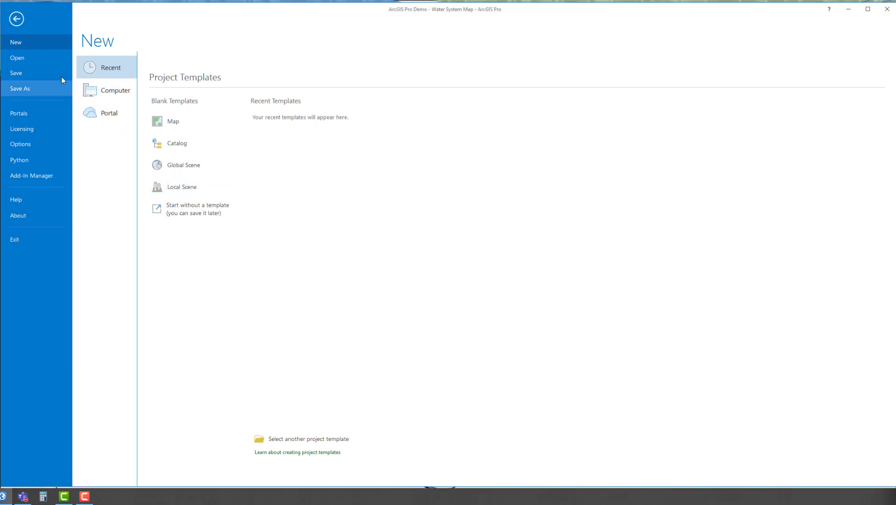
{"action": "left_click", "coordinate": [16, 25]}
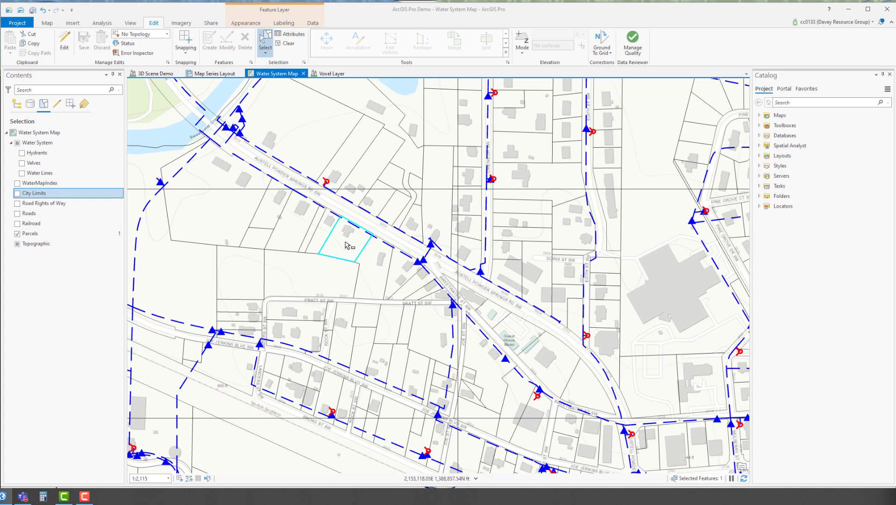
- Demonstrate switching editing on and off for the Water System Map, leaving it off
{"action": "left_click", "coordinate": [64, 41]}
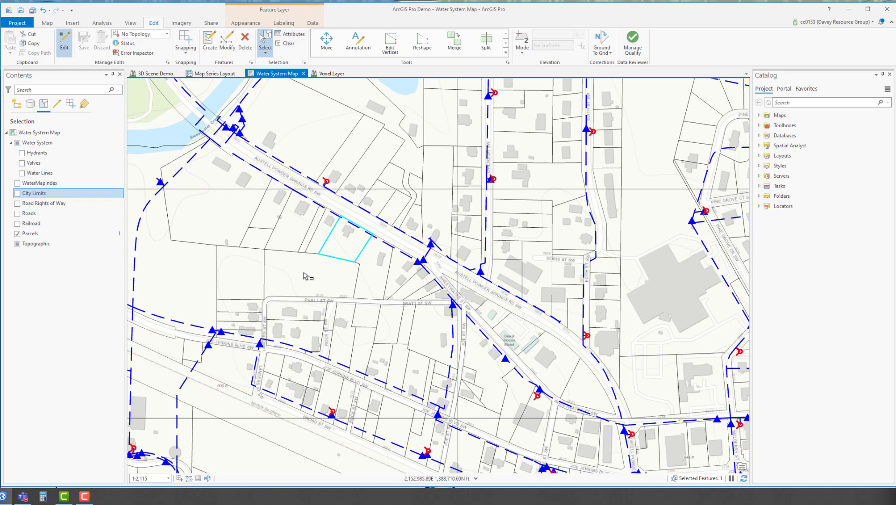
{"action": "left_click", "coordinate": [64, 42]}
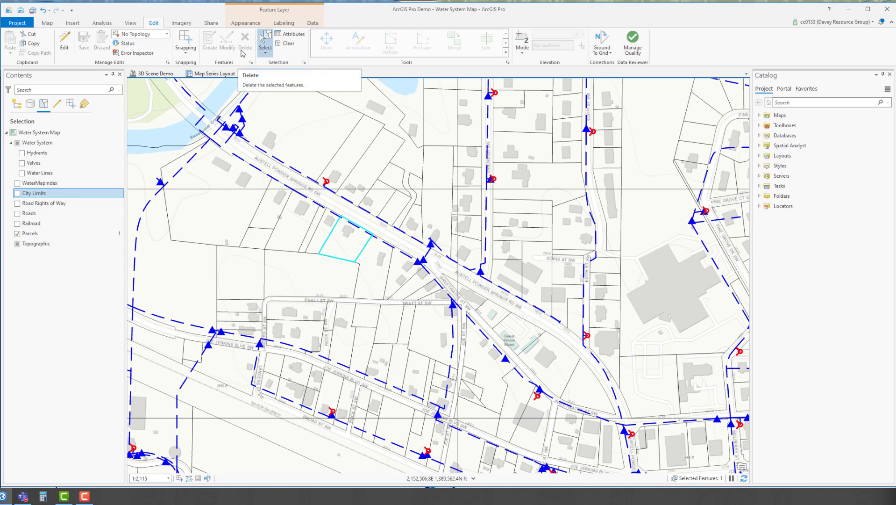
{"action": "left_click", "coordinate": [64, 42]}
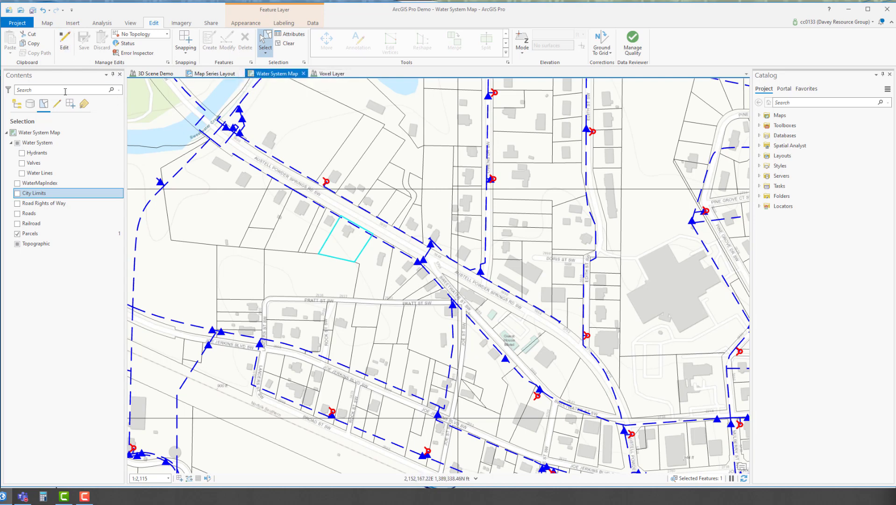
{"action": "left_click", "coordinate": [71, 48]}
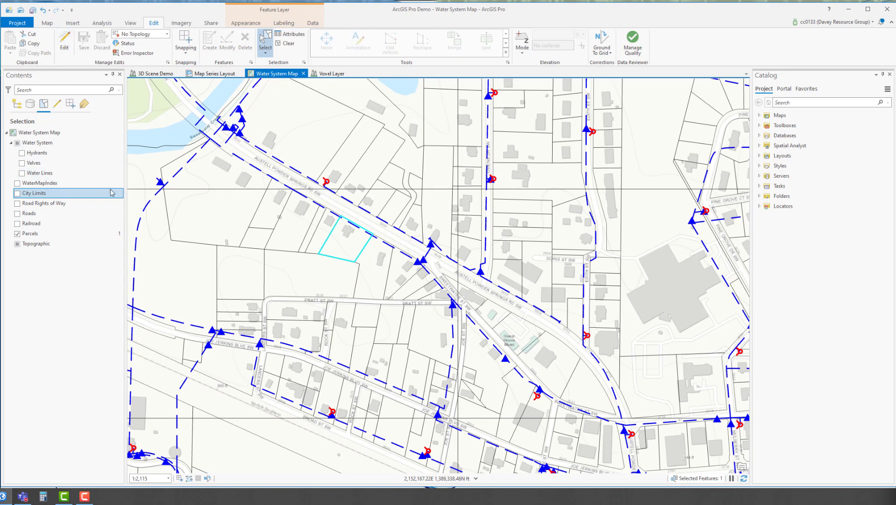
{"action": "left_click", "coordinate": [68, 52]}
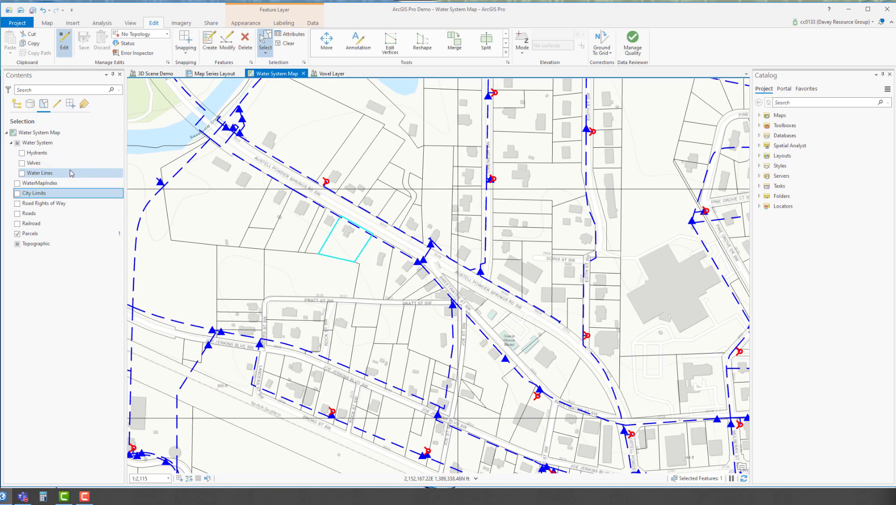
{"action": "left_click", "coordinate": [70, 47]}
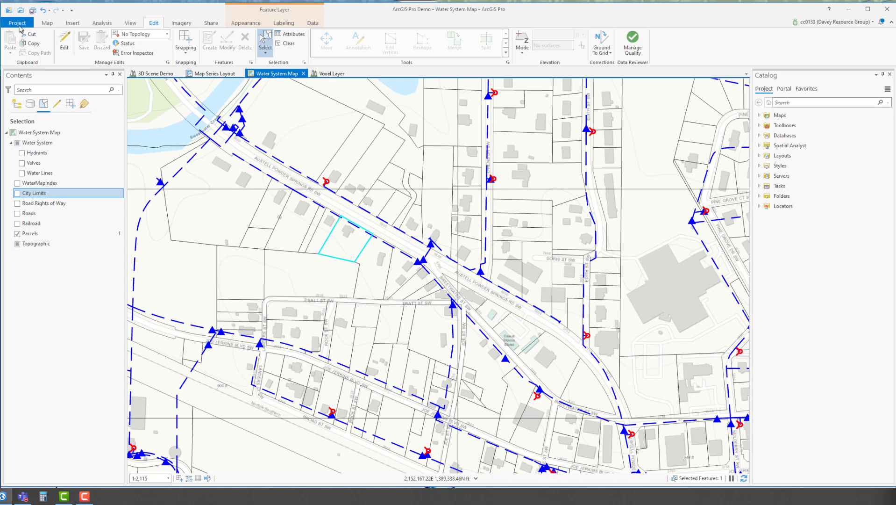
- Turn off the Editing option to enable and disable editing from the Edit tab and return to the map
{"action": "left_click", "coordinate": [17, 23]}
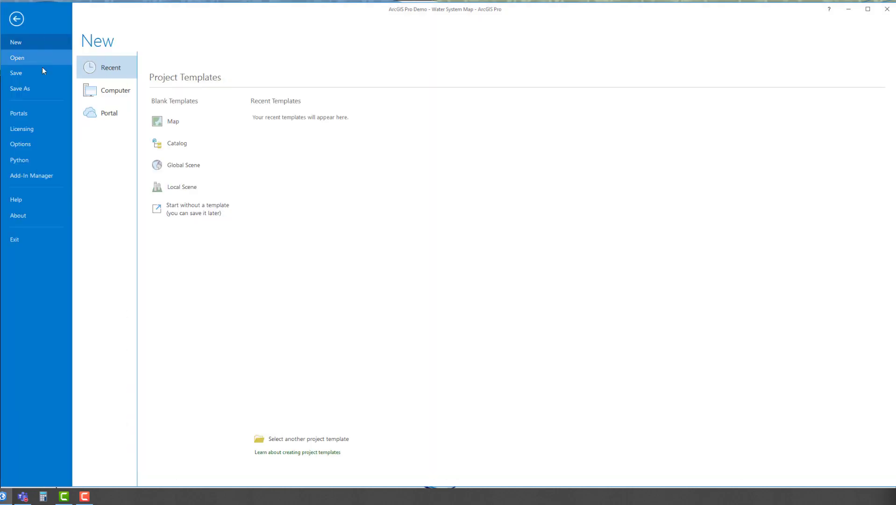
{"action": "left_click", "coordinate": [46, 148]}
{"action": "left_click", "coordinate": [373, 194]}
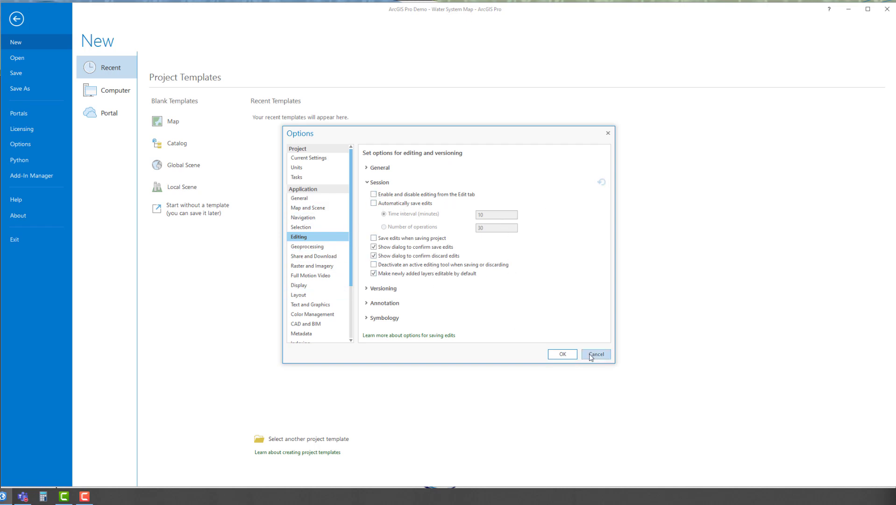
{"action": "left_click", "coordinate": [563, 355]}
{"action": "left_click", "coordinate": [16, 19]}
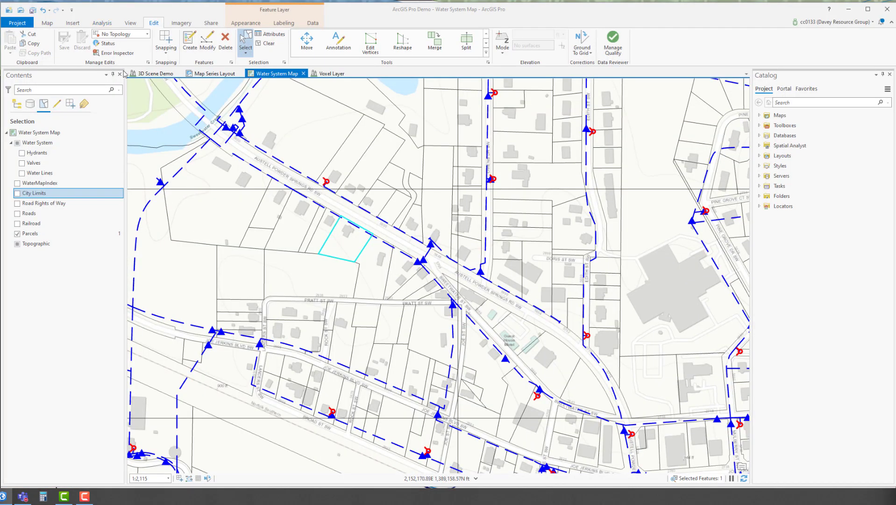
- List the map layers by drawing order and look through the list of geoprocessing toolboxes
{"action": "left_click", "coordinate": [47, 23]}
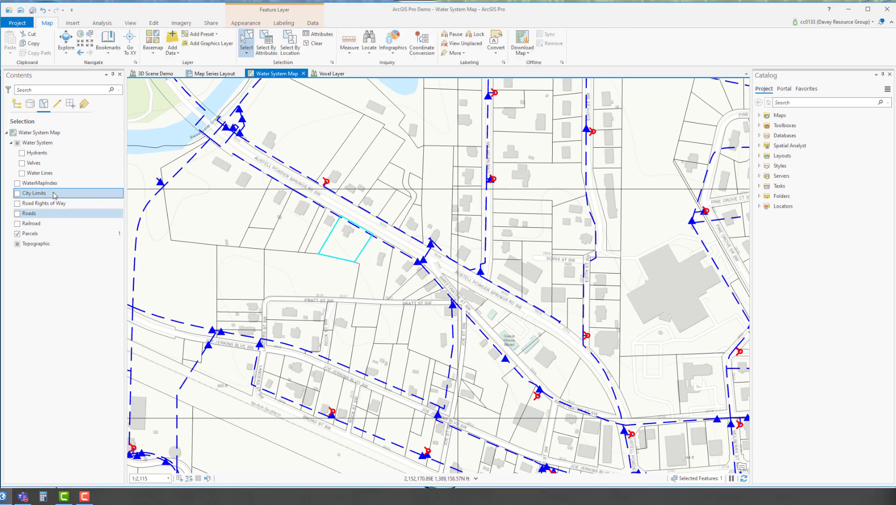
{"action": "left_click", "coordinate": [14, 103]}
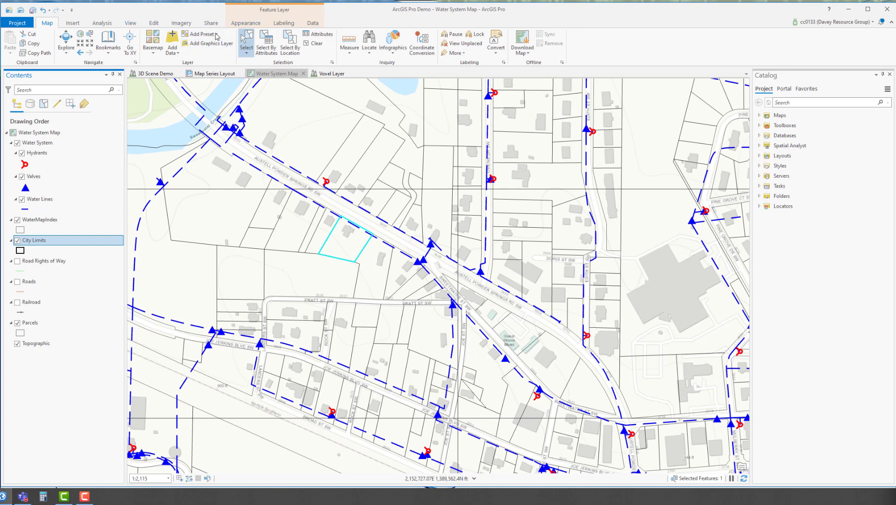
{"action": "left_click", "coordinate": [102, 23]}
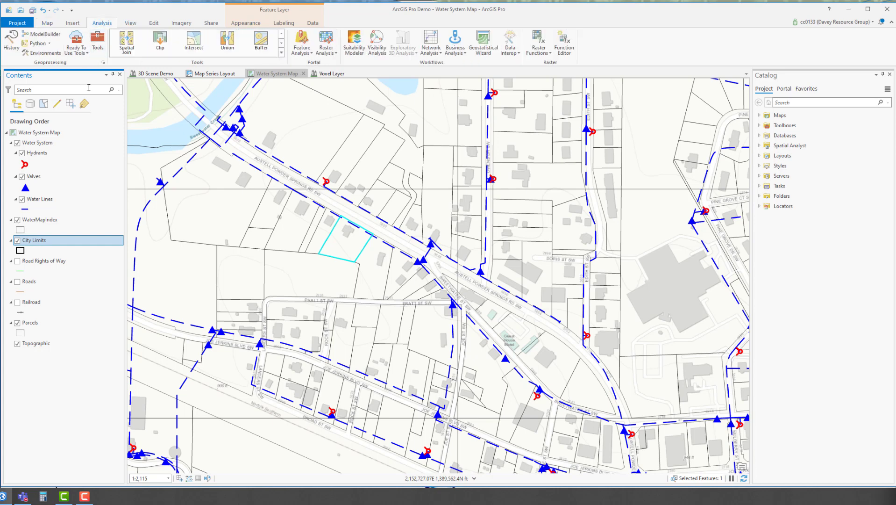
{"action": "left_click", "coordinate": [98, 42]}
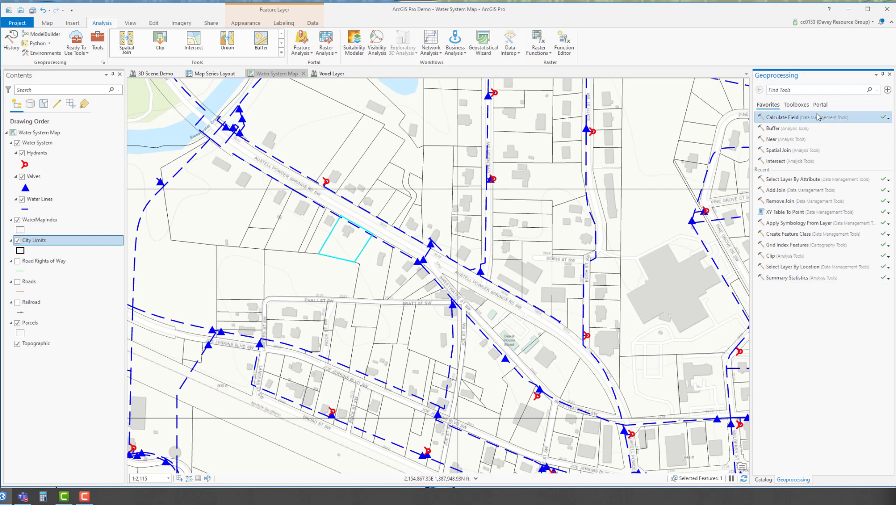
{"action": "left_click", "coordinate": [796, 104]}
{"action": "scroll", "coordinate": [801, 302], "scroll_direction": "down", "scroll_amount": 1}
{"action": "scroll", "coordinate": [813, 350], "scroll_direction": "up", "scroll_amount": 1}
{"action": "scroll", "coordinate": [813, 350], "scroll_direction": "down", "scroll_amount": 1}
{"action": "scroll", "coordinate": [800, 313], "scroll_direction": "up", "scroll_amount": 1}
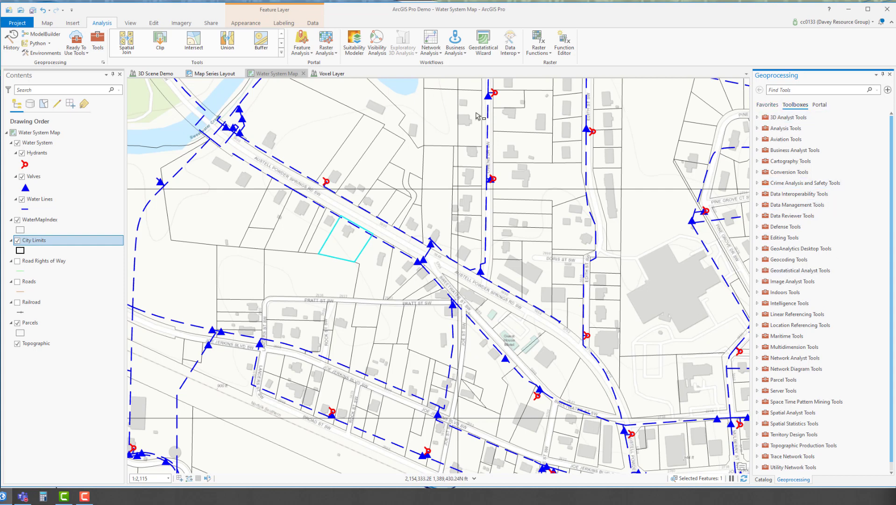
- View the Select By Attributes and Select By Location dialogs for City Limits and close both without applying a selection
{"action": "left_click", "coordinate": [48, 24]}
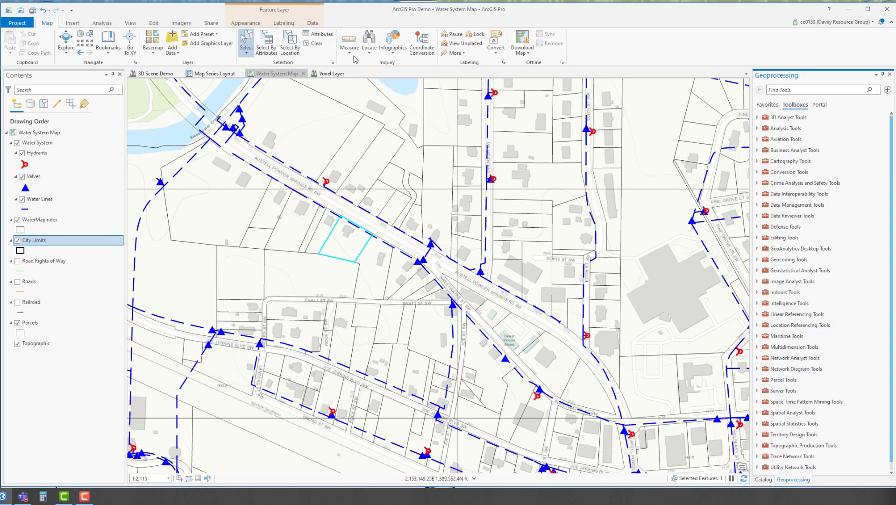
{"action": "left_click", "coordinate": [267, 44]}
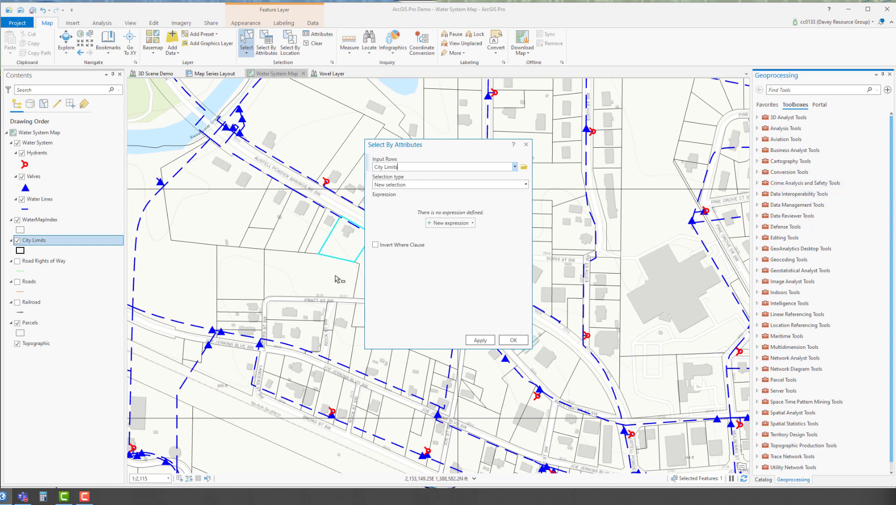
{"action": "left_click", "coordinate": [526, 145]}
{"action": "left_click", "coordinate": [290, 45]}
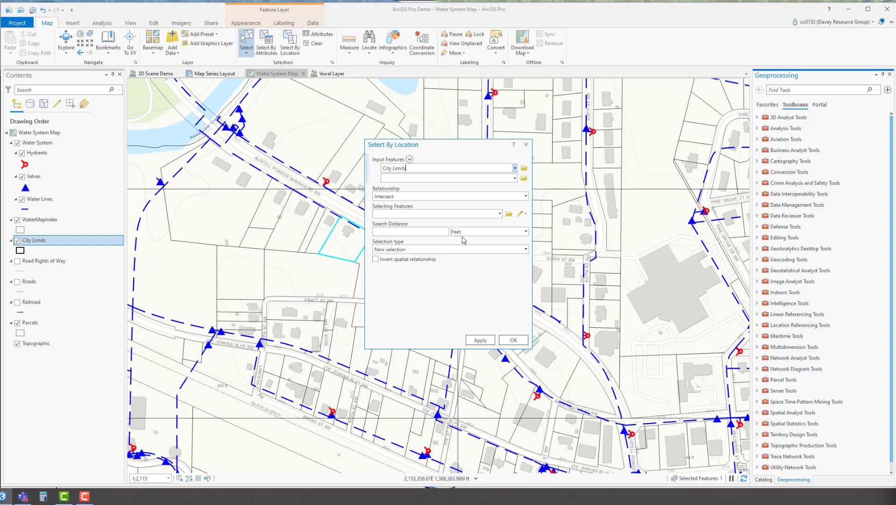
{"action": "left_click", "coordinate": [526, 144]}
- Examine the Export Features parameters for the City Limits layer and close the dialog without exporting
{"action": "right_click", "coordinate": [69, 247]}
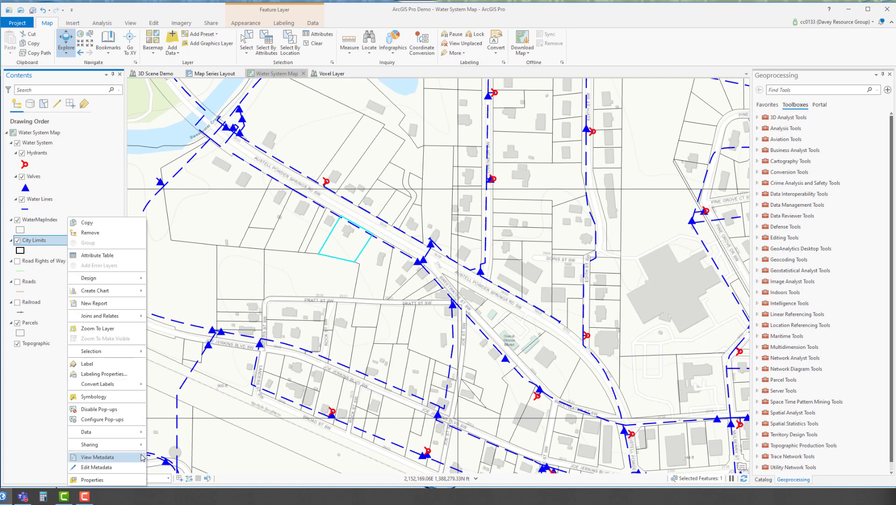
{"action": "mouse_move", "coordinate": [135, 437]}
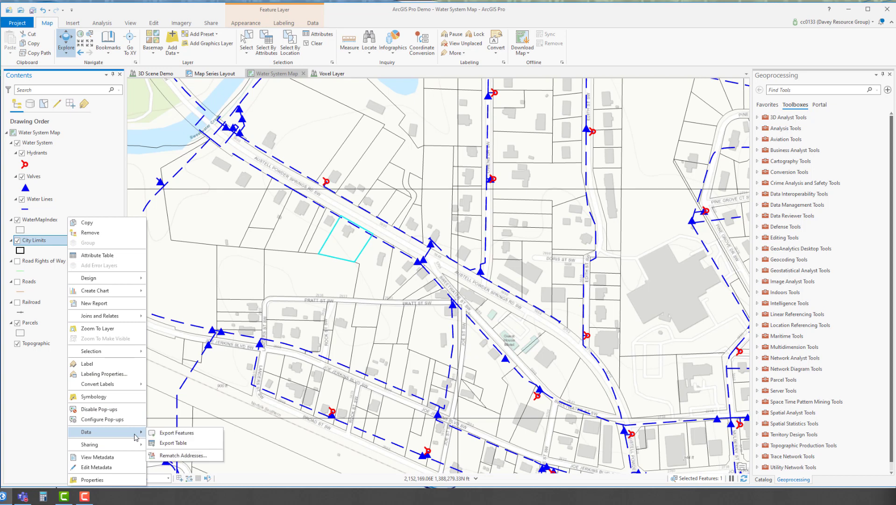
{"action": "left_click", "coordinate": [171, 434]}
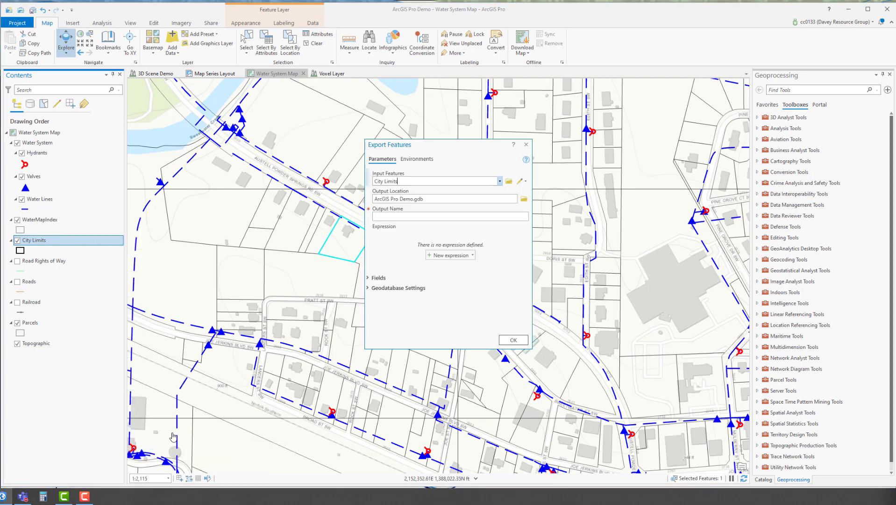
{"action": "left_click_drag", "start_coordinate": [450, 149], "coordinate": [415, 145]}
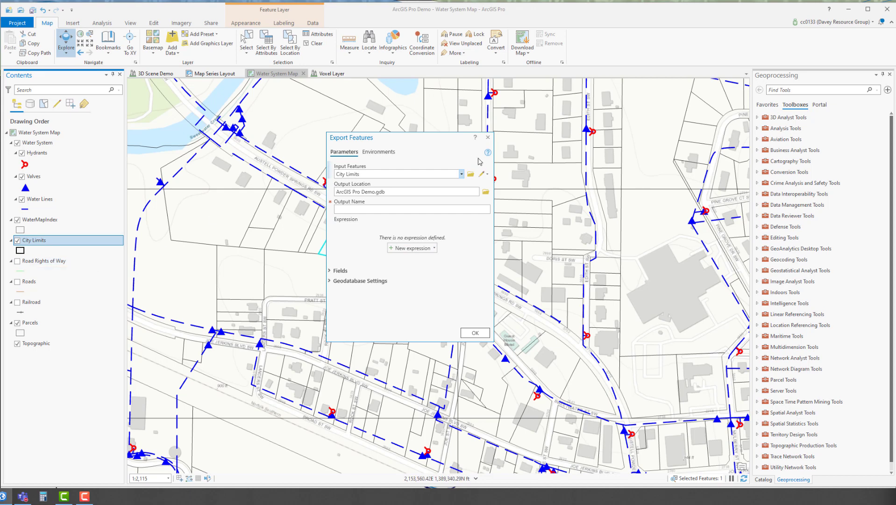
{"action": "left_click", "coordinate": [488, 137]}
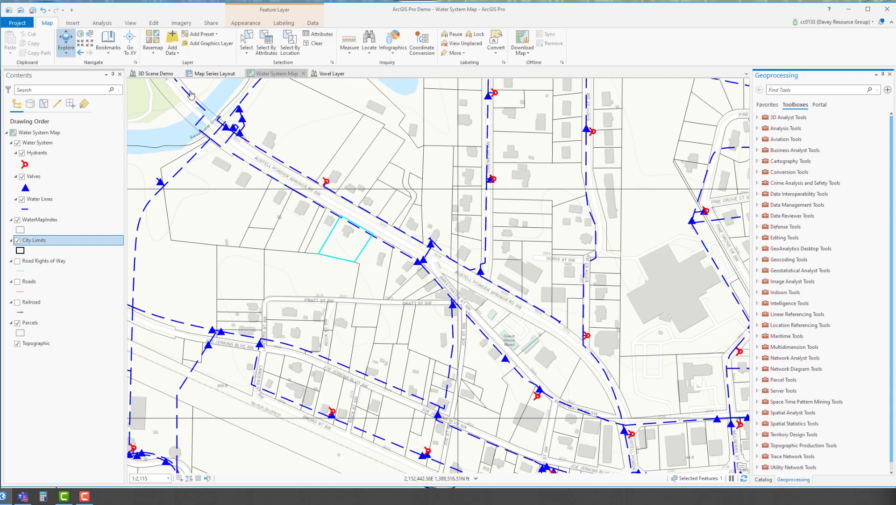
- Review the Select By Attributes settings for City Limits once more and close the dialog without selecting
{"action": "left_click", "coordinate": [265, 41]}
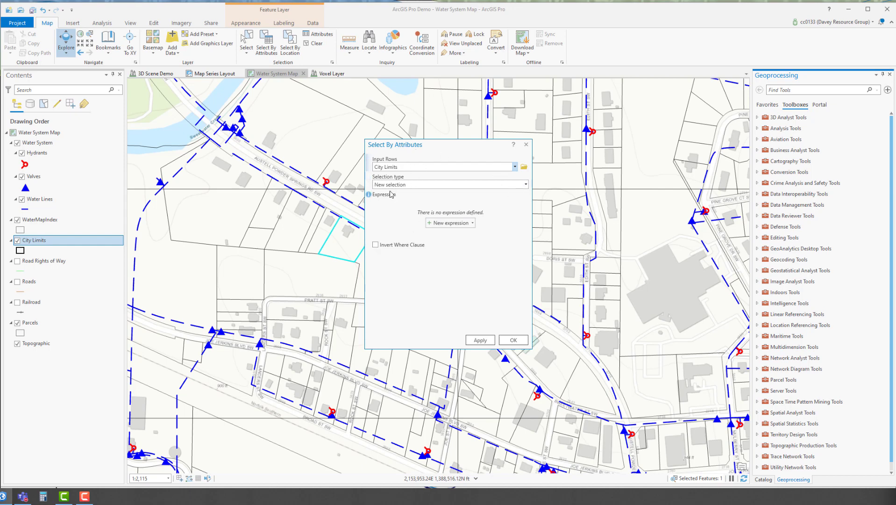
{"action": "left_click_drag", "start_coordinate": [444, 150], "coordinate": [439, 147]}
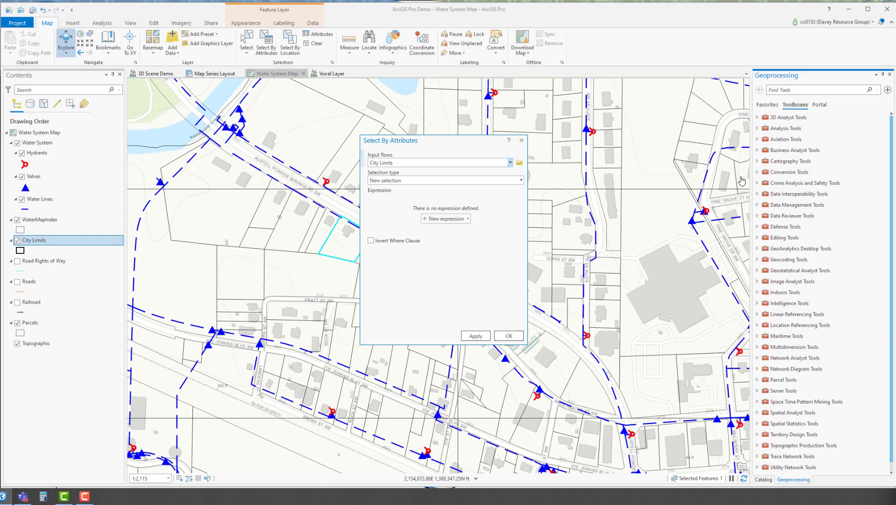
{"action": "left_click", "coordinate": [522, 140]}
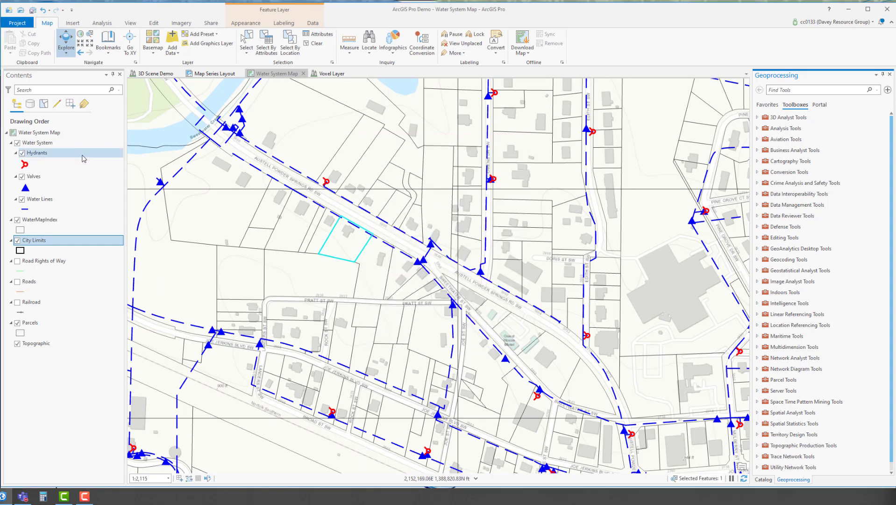
- Open Coordinate Conversion and add a DD output coordinate in the 70.123456N 40.123456W format
{"action": "left_click", "coordinate": [423, 49]}
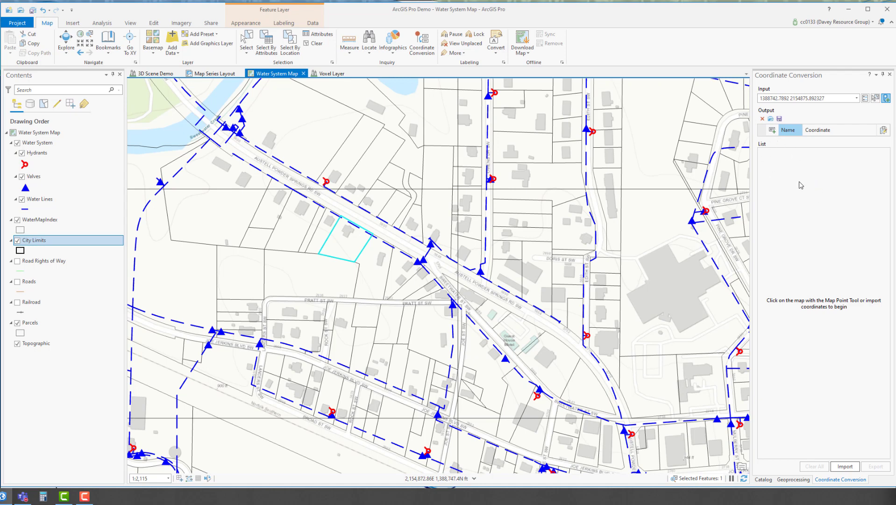
{"action": "left_click", "coordinate": [772, 131]}
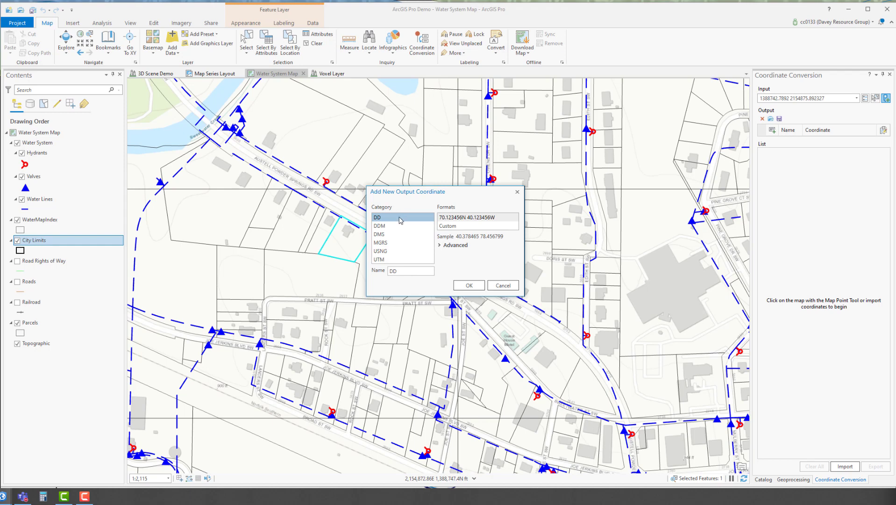
{"action": "left_click", "coordinate": [469, 285]}
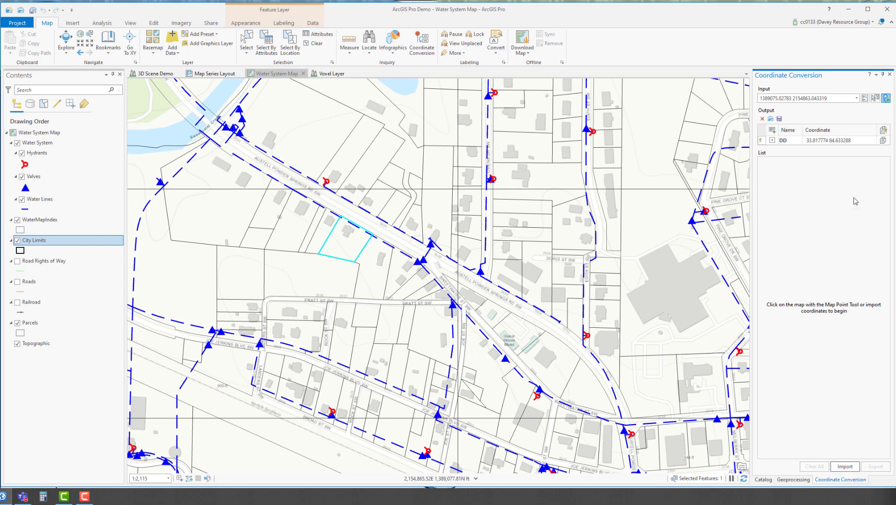
- Capture two points along Austell Powder Springs Rd with the Map Point Tool and highlight each one from the coordinate list
{"action": "left_click", "coordinate": [874, 99]}
{"action": "left_click", "coordinate": [274, 167]}
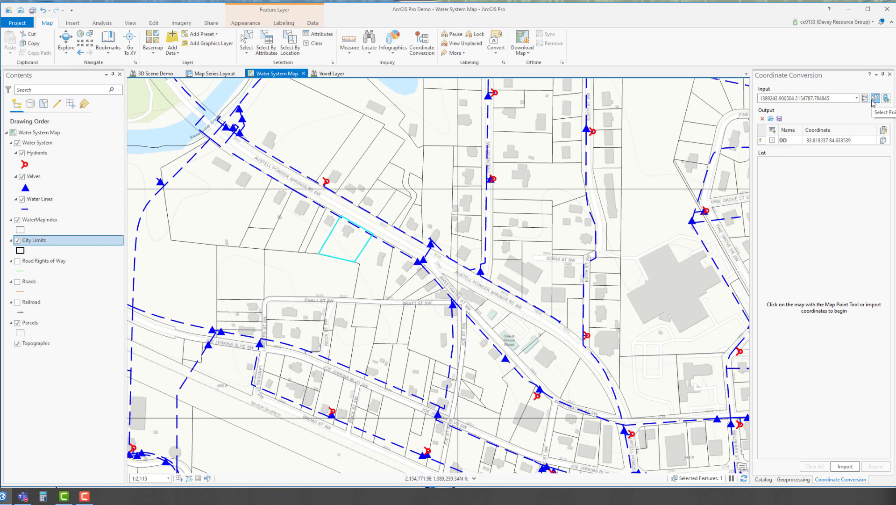
{"action": "left_click", "coordinate": [886, 98]}
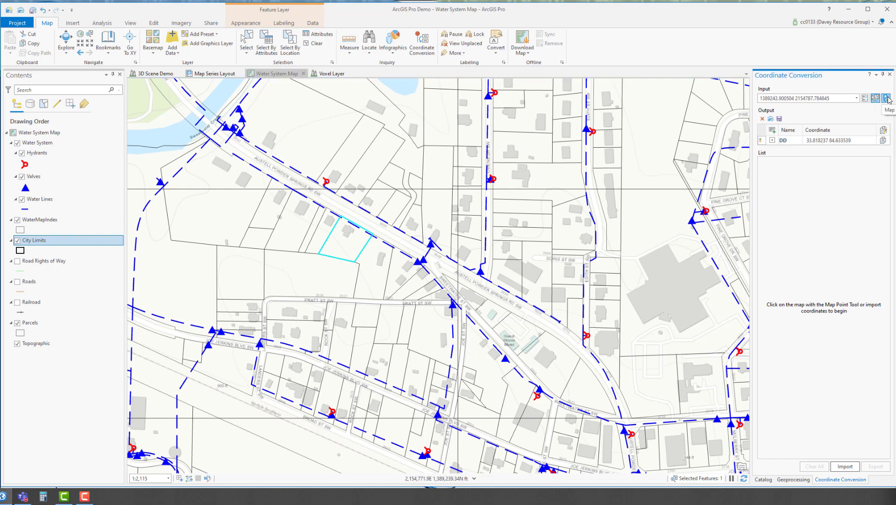
{"action": "left_click", "coordinate": [291, 174]}
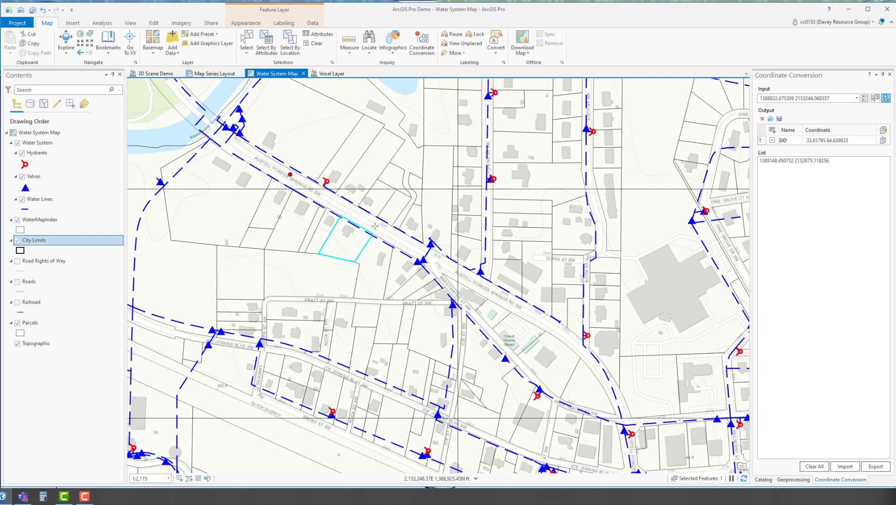
{"action": "left_click", "coordinate": [374, 226]}
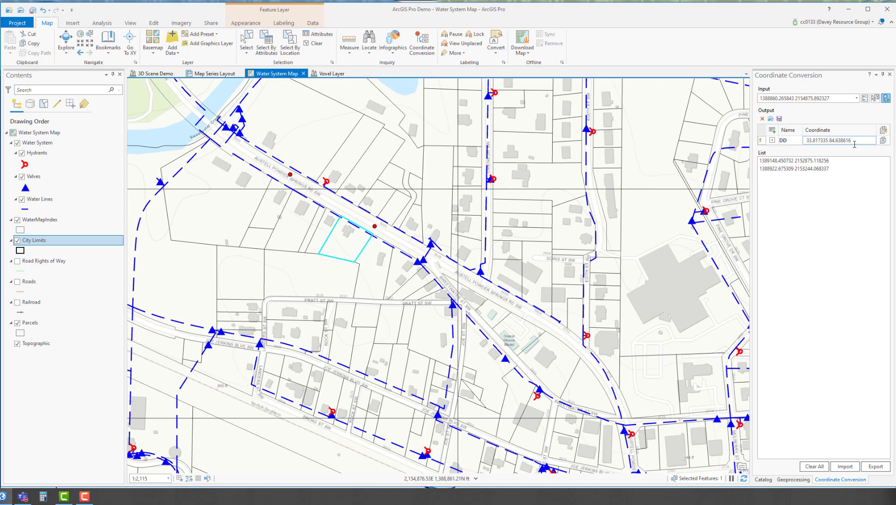
{"action": "left_click", "coordinate": [821, 169]}
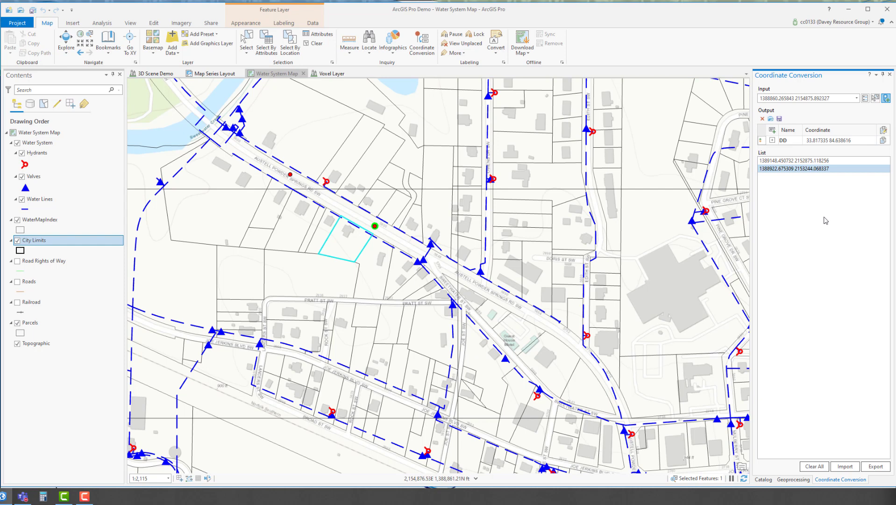
{"action": "left_click", "coordinate": [830, 161]}
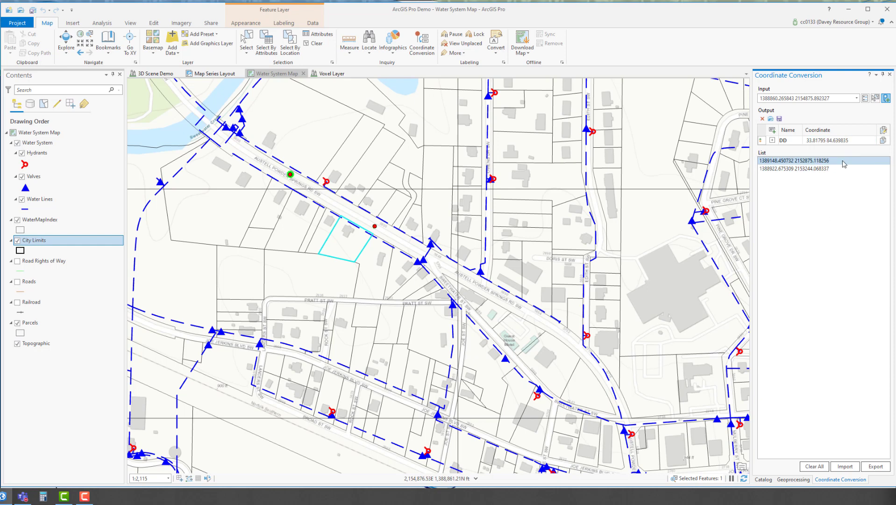
{"action": "left_click", "coordinate": [772, 132]}
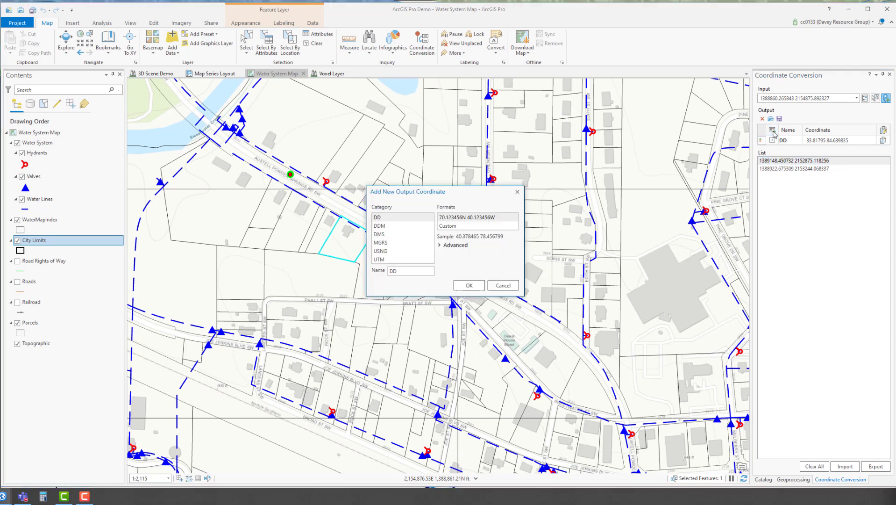
{"action": "left_click", "coordinate": [383, 259]}
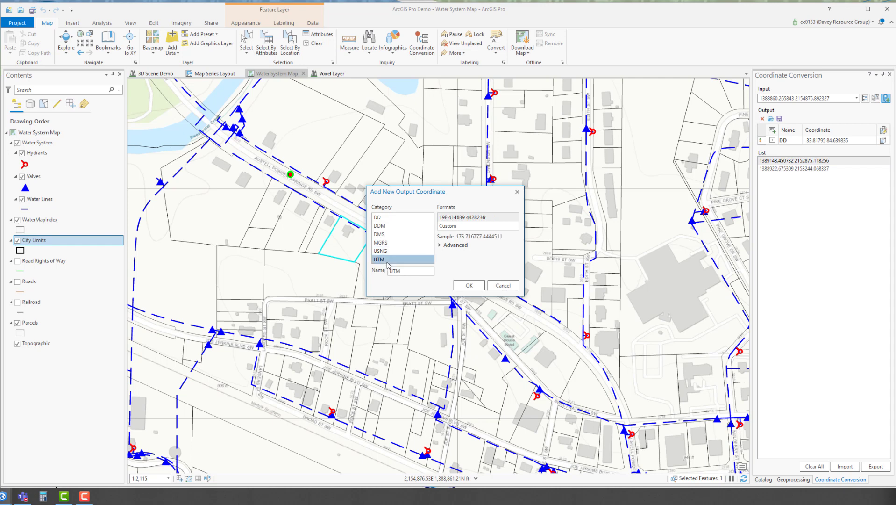
{"action": "left_click", "coordinate": [481, 286]}
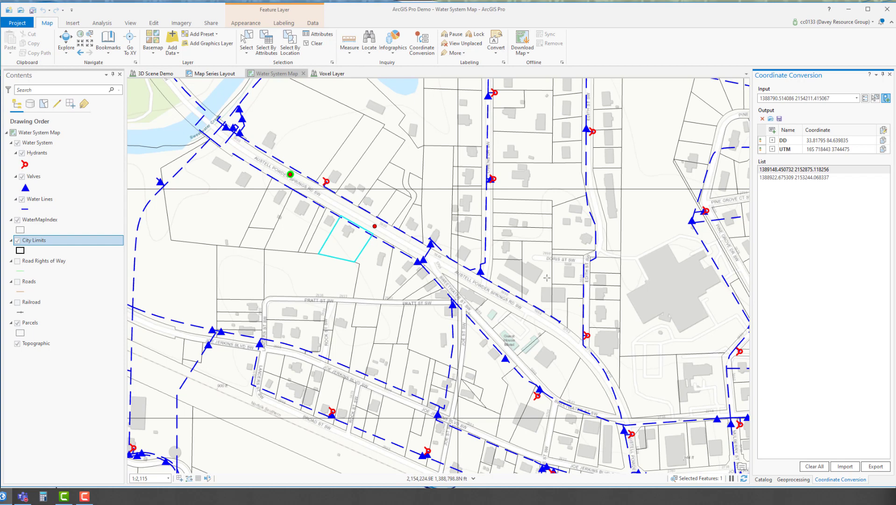
- Capture a third map point near the Guest House Motel and expand the UTM output into its zone, easting and northing
{"action": "left_click", "coordinate": [502, 300]}
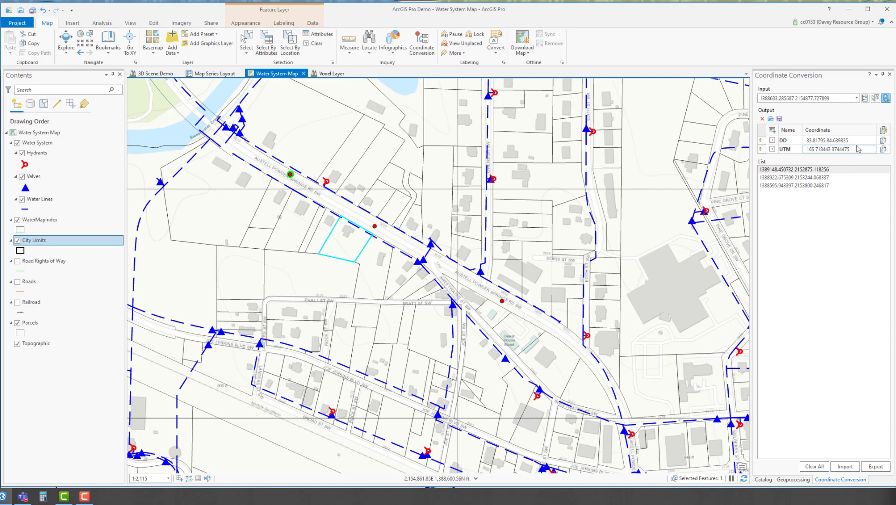
{"action": "left_click", "coordinate": [772, 151]}
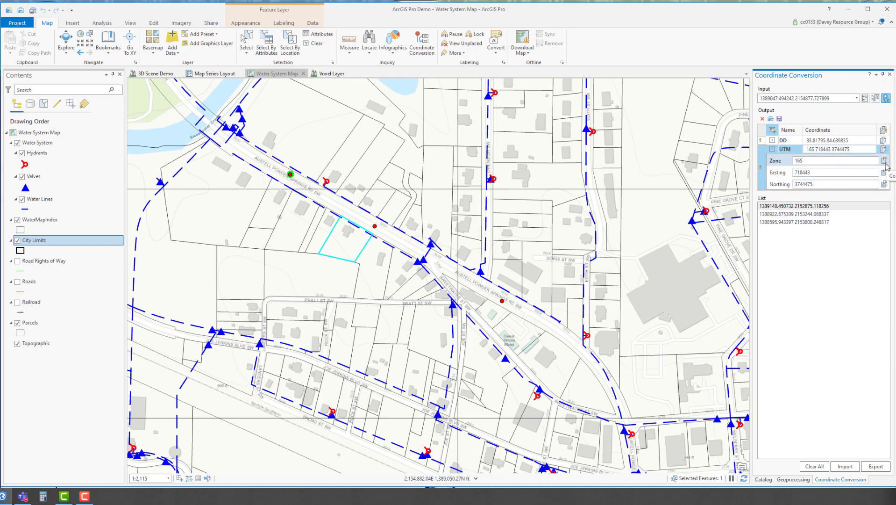
{"action": "left_click", "coordinate": [811, 160]}
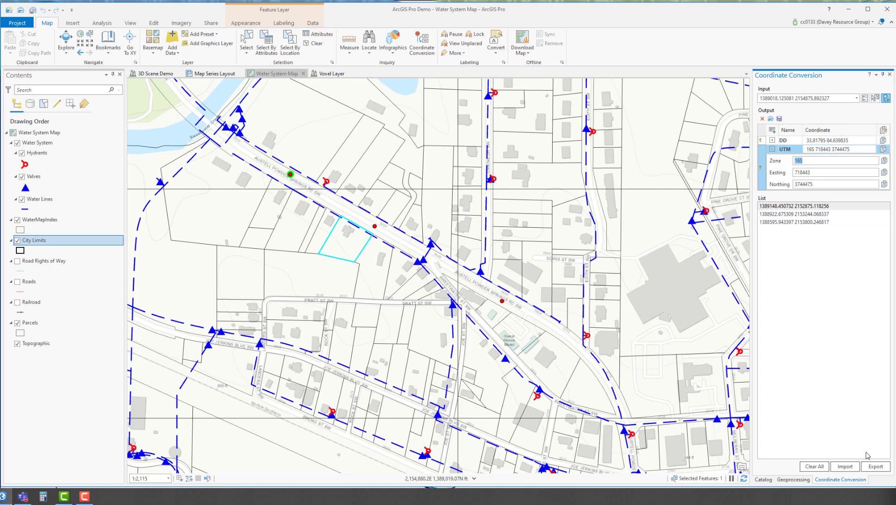
- Review the feature class, shapefile, KMZ and CSV export choices for the captured points and cancel without exporting
{"action": "left_click", "coordinate": [876, 466]}
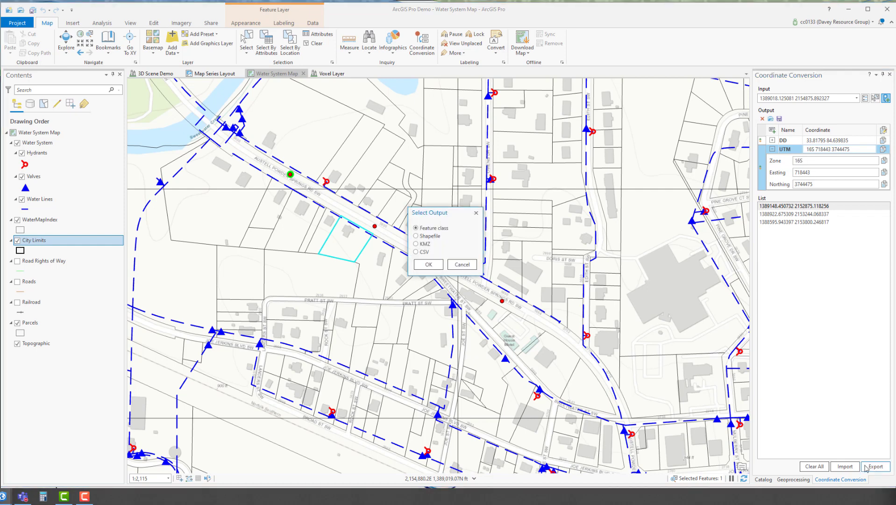
{"action": "left_click", "coordinate": [432, 236]}
{"action": "left_click", "coordinate": [423, 252]}
{"action": "left_click", "coordinate": [462, 264]}
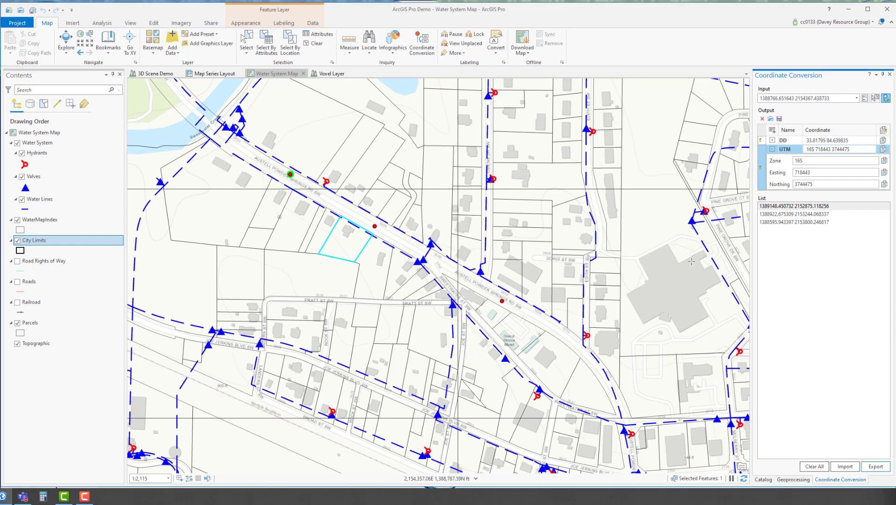
- Delete the UTM output coordinate and clear all captured points
{"action": "right_click", "coordinate": [796, 154]}
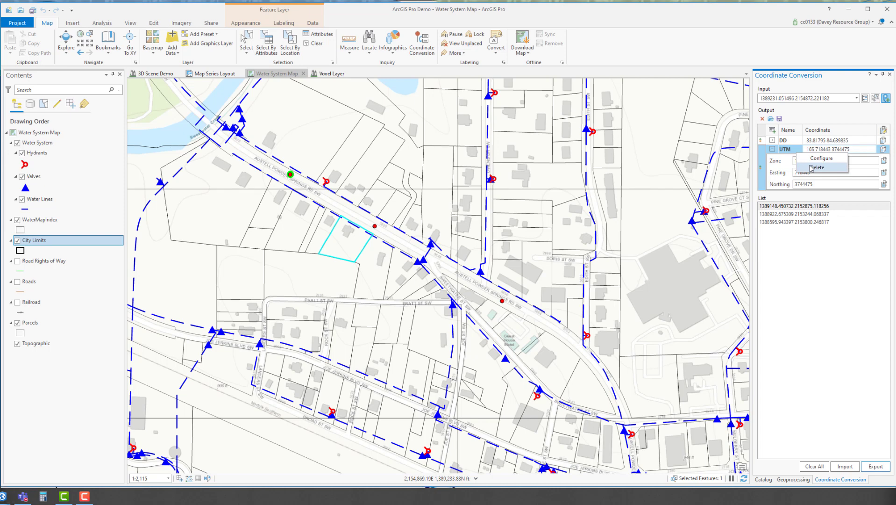
{"action": "left_click", "coordinate": [811, 168]}
{"action": "left_click", "coordinate": [474, 264]}
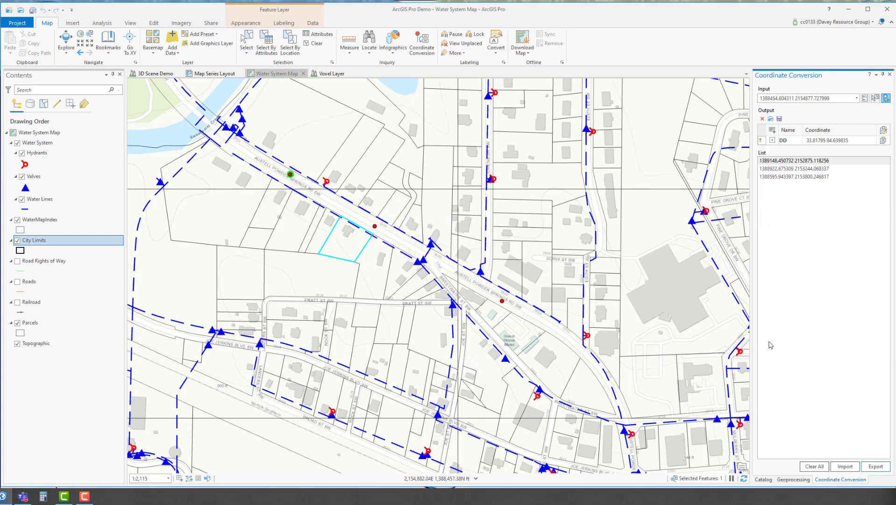
{"action": "left_click", "coordinate": [819, 466]}
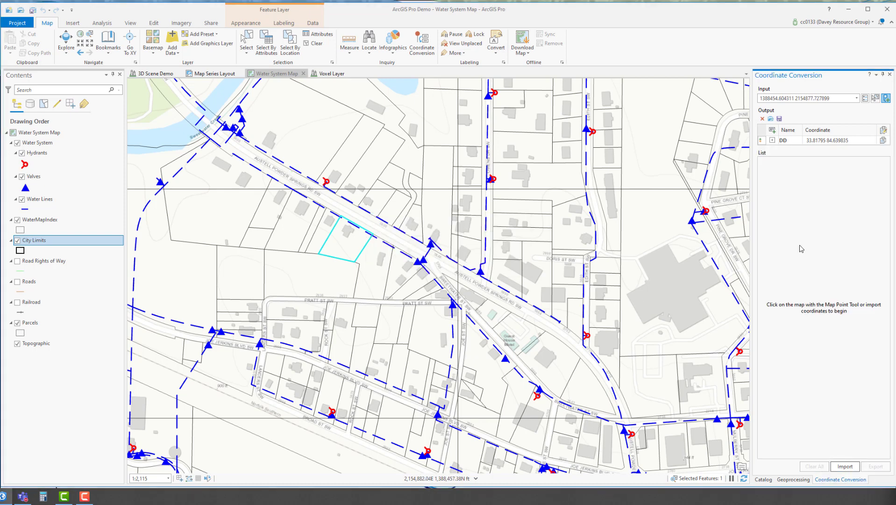
- Close Coordinate Conversion and clear the feature selection on the map
{"action": "left_click", "coordinate": [890, 73]}
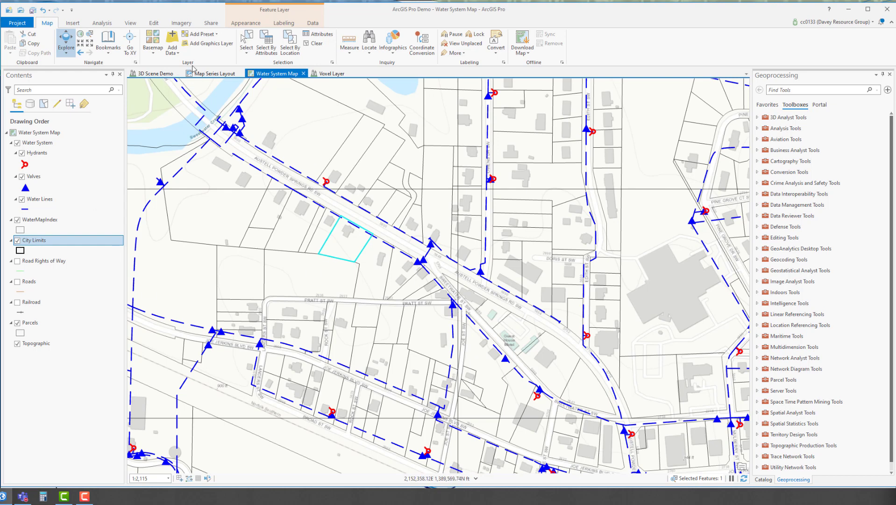
{"action": "left_click", "coordinate": [314, 43]}
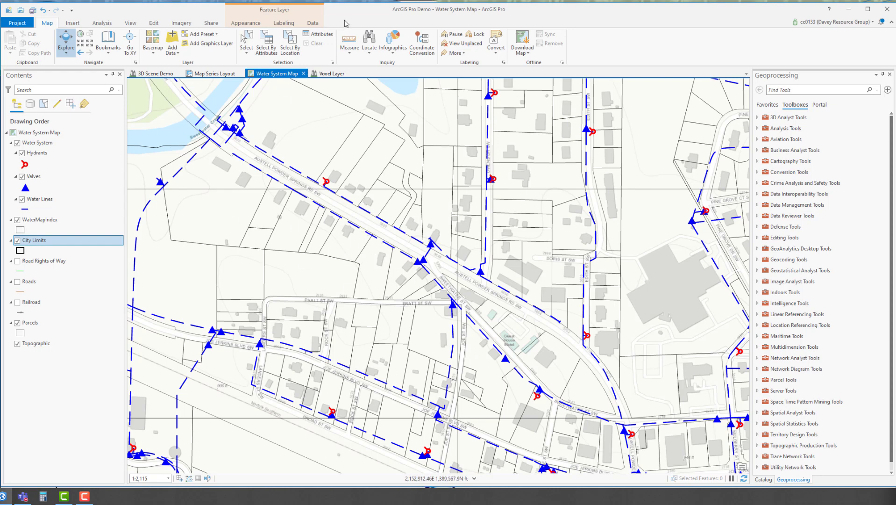
- Add a graphics layer to the Water System Map and show the full set of graphics that can be inserted
{"action": "left_click", "coordinate": [207, 44]}
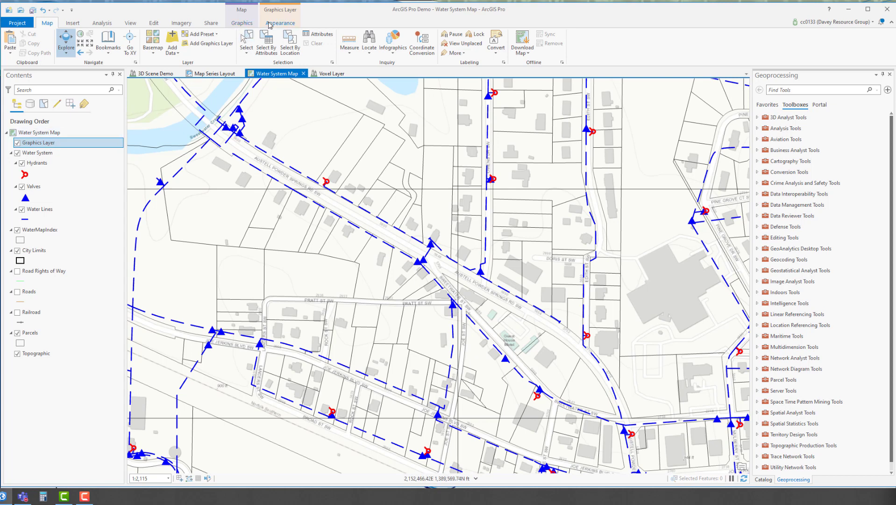
{"action": "left_click", "coordinate": [242, 23]}
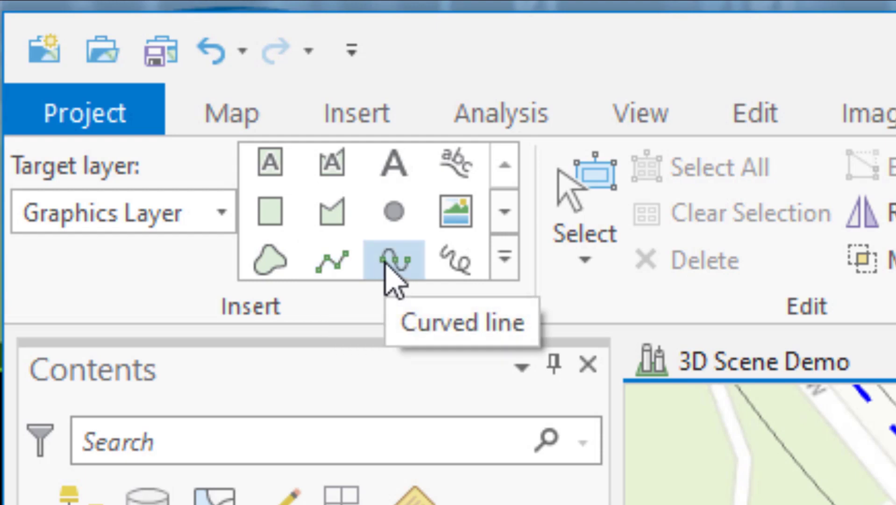
{"action": "left_click", "coordinate": [505, 257]}
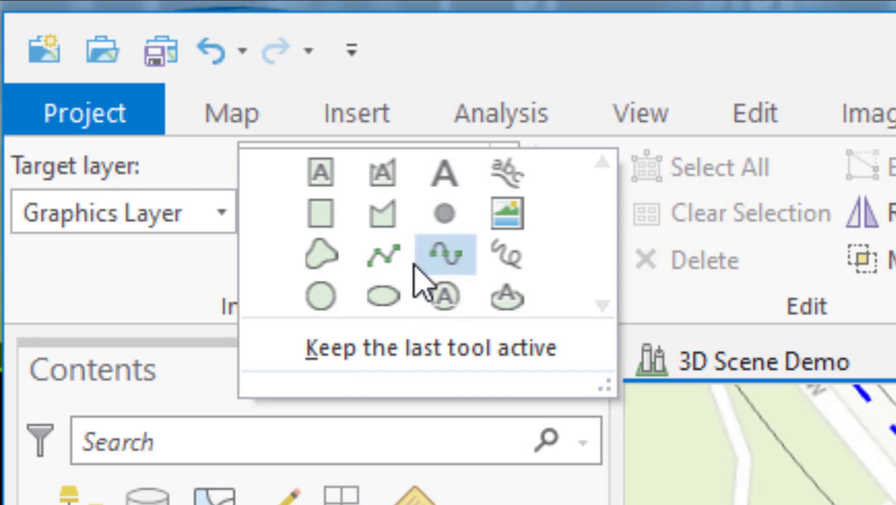
- Insert a straight text graphic on the map east of Sweetwater Creek, labeling it as the named person's home
{"action": "left_click", "coordinate": [460, 178]}
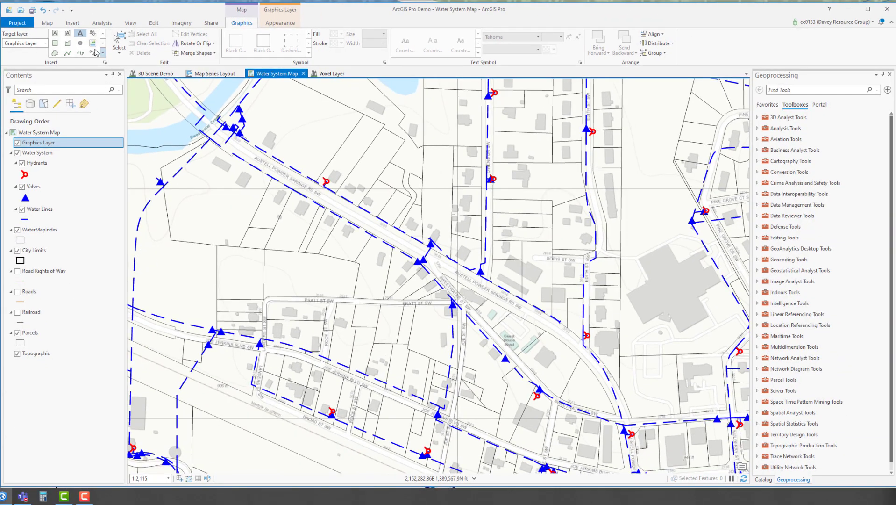
{"action": "left_click", "coordinate": [282, 120]}
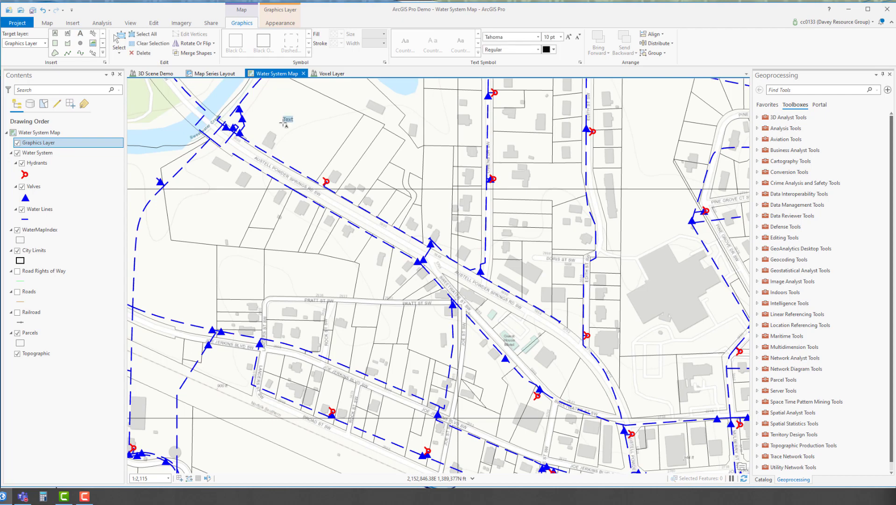
{"action": "type", "text": "Tripp"}
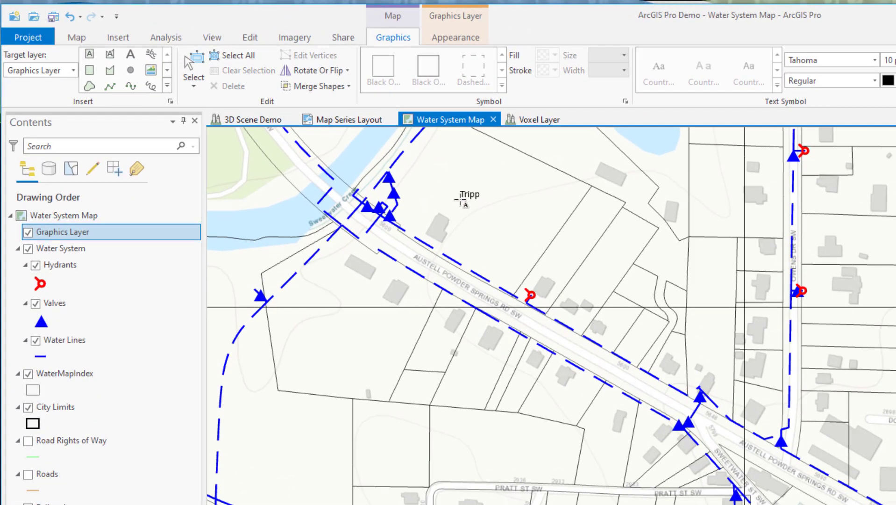
{"action": "type", "text": "'s Home"}
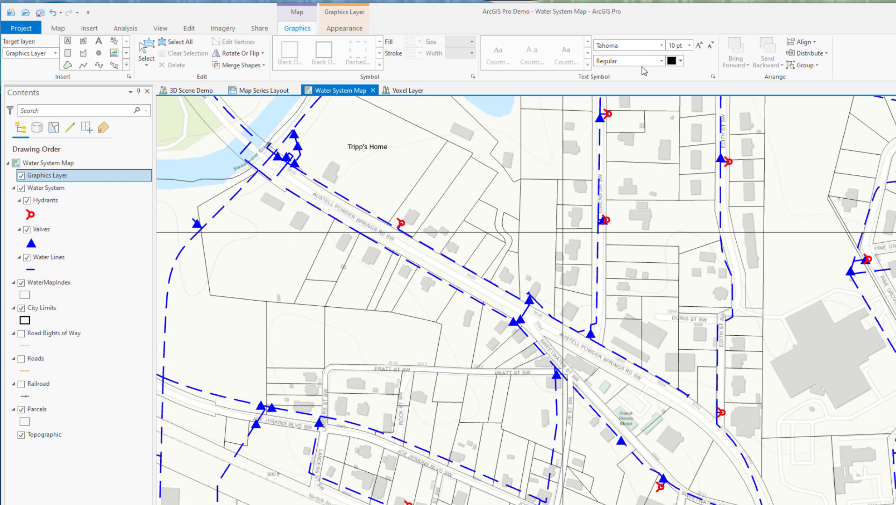
- View the Align options for graphics and the cut, copy and paste options for the home label's text
{"action": "left_click", "coordinate": [817, 45]}
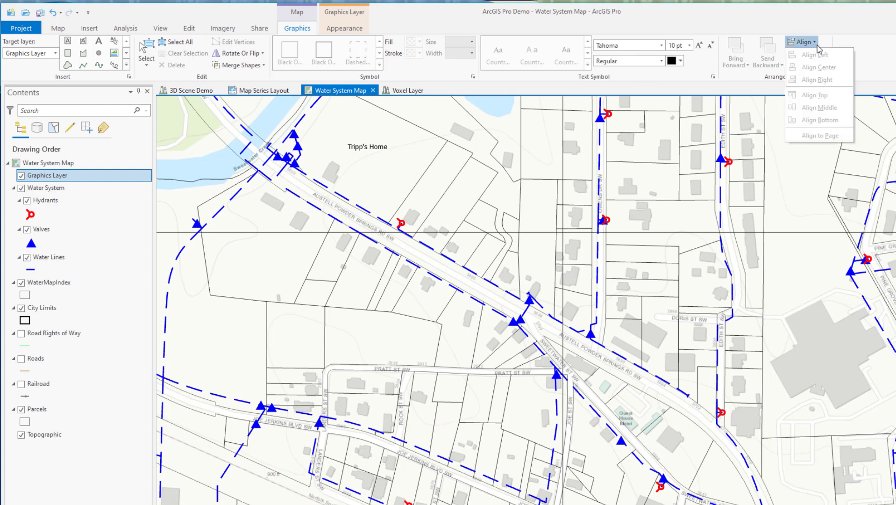
{"action": "left_click", "coordinate": [772, 19]}
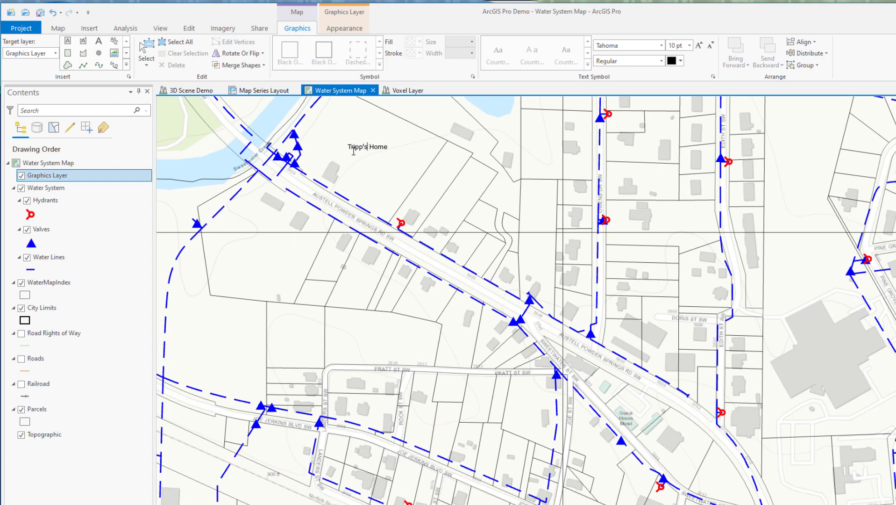
{"action": "left_click_drag", "start_coordinate": [350, 151], "coordinate": [387, 152]}
{"action": "double_click", "coordinate": [383, 147]}
{"action": "right_click", "coordinate": [383, 147]}
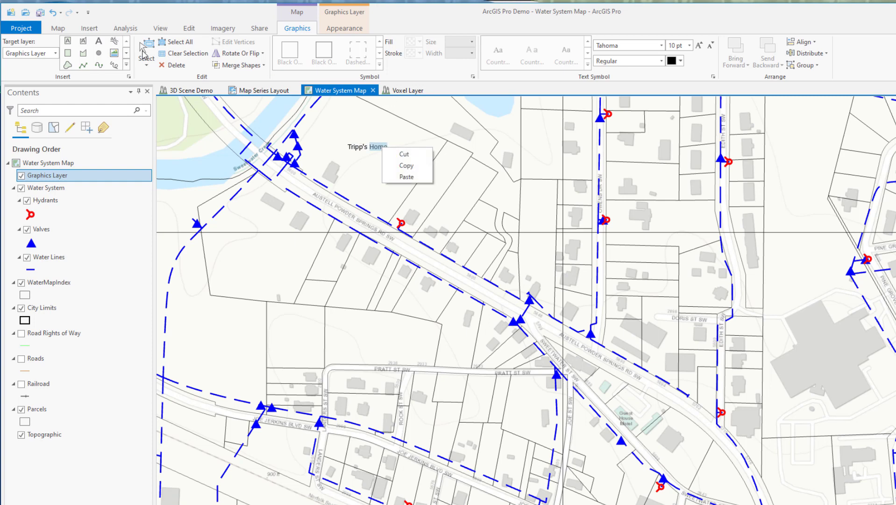
- Set both the outline color and the text color of the home label to red in its text symbol properties
{"action": "left_click", "coordinate": [150, 53]}
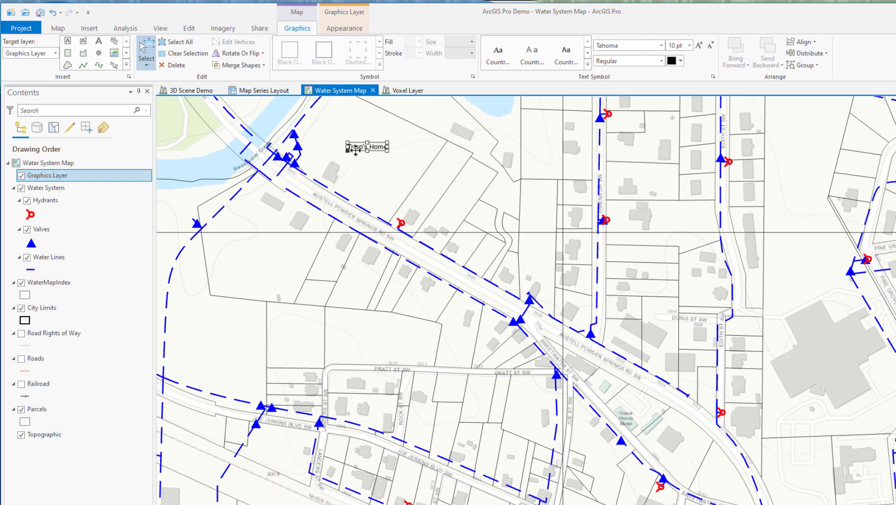
{"action": "right_click", "coordinate": [357, 154]}
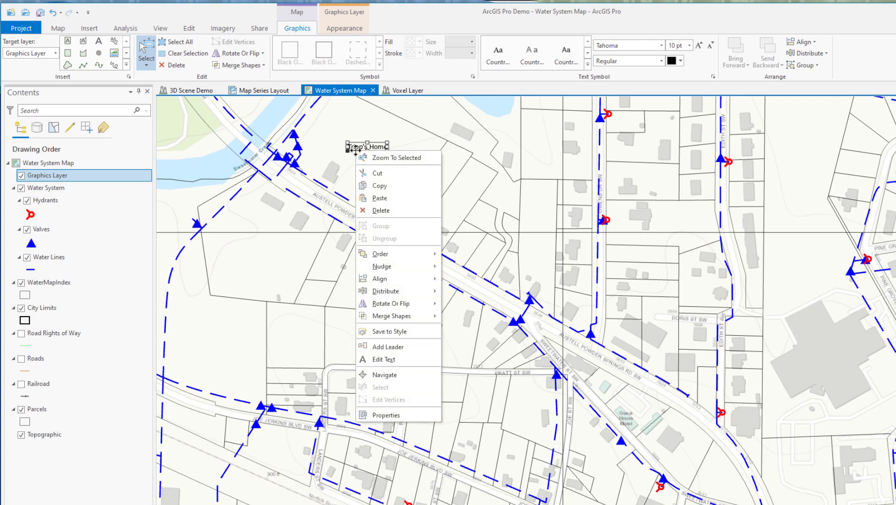
{"action": "left_click", "coordinate": [405, 415]}
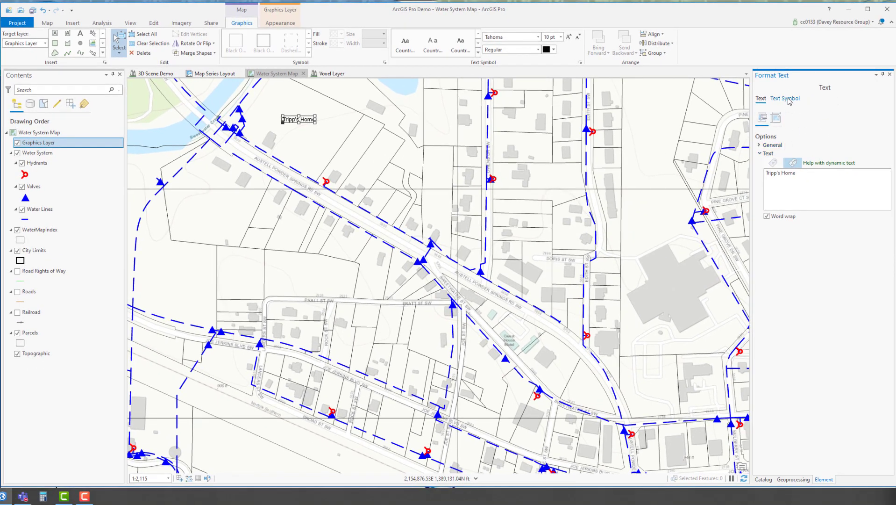
{"action": "left_click", "coordinate": [787, 99]}
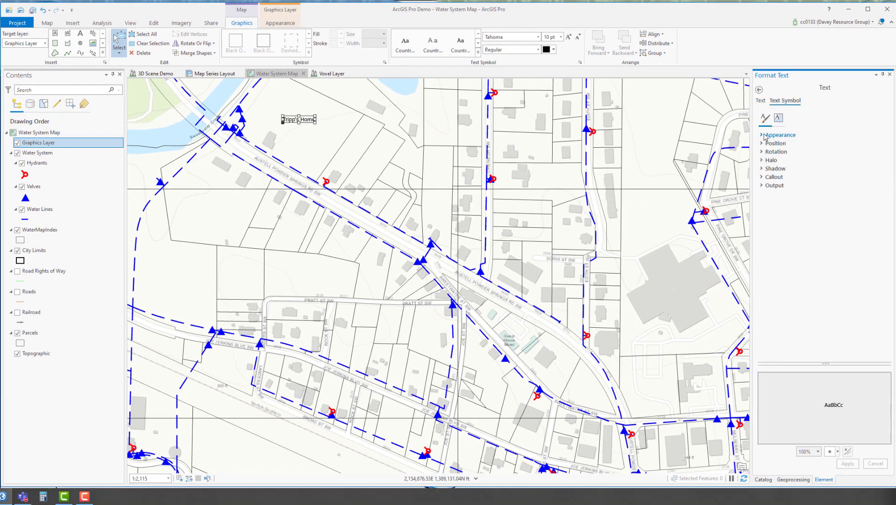
{"action": "left_click", "coordinate": [762, 136]}
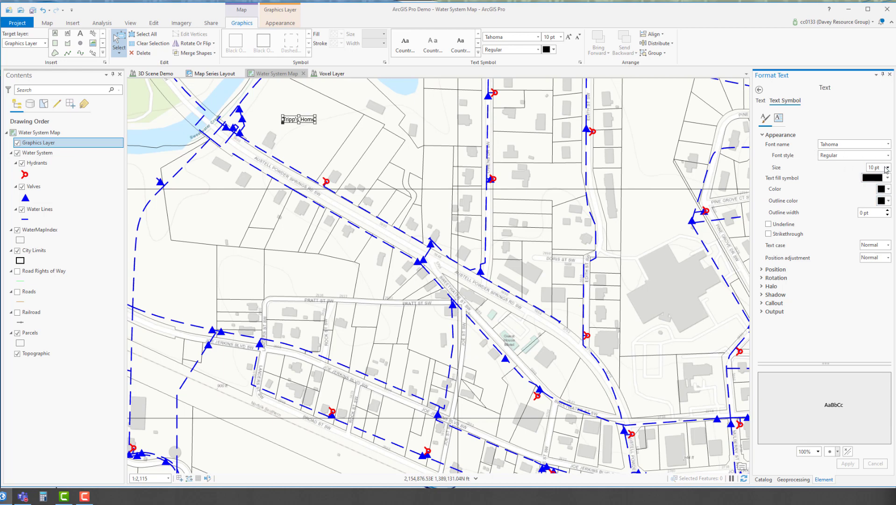
{"action": "left_click", "coordinate": [888, 201]}
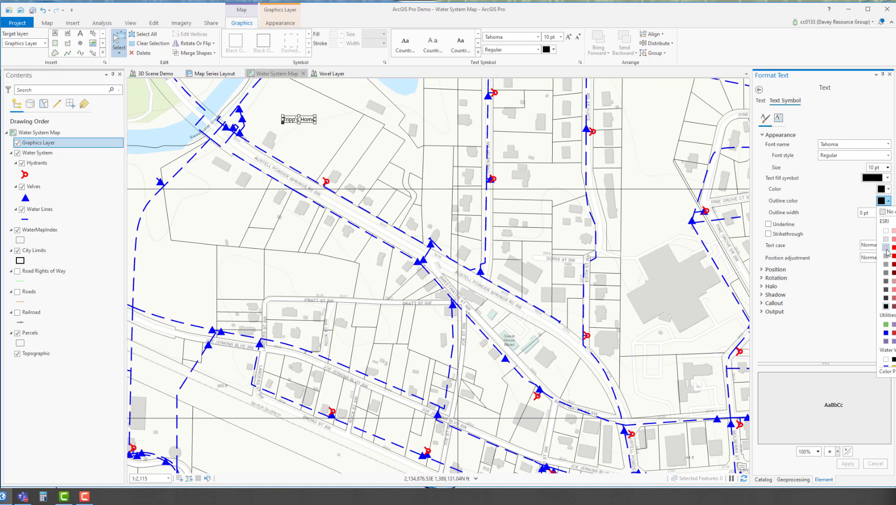
{"action": "left_click", "coordinate": [893, 248]}
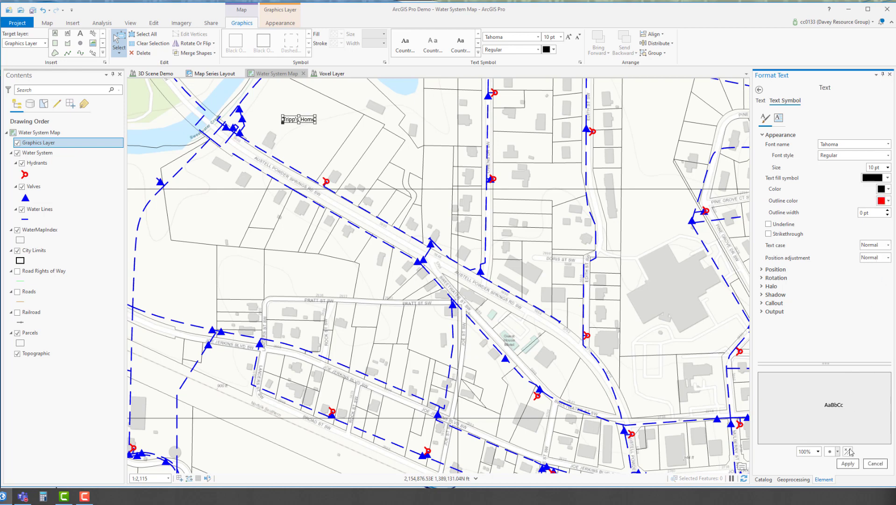
{"action": "left_click", "coordinate": [848, 463]}
{"action": "left_click", "coordinate": [888, 189]}
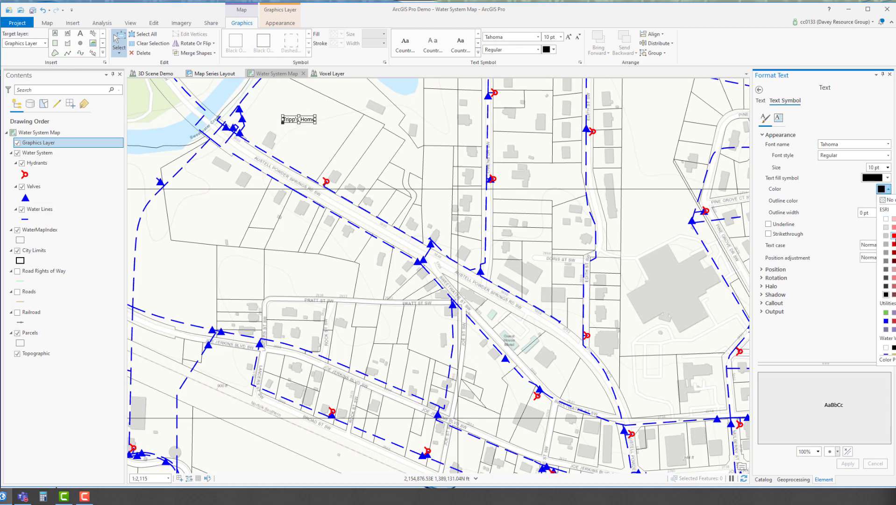
{"action": "left_click", "coordinate": [893, 236]}
{"action": "left_click", "coordinate": [848, 464]}
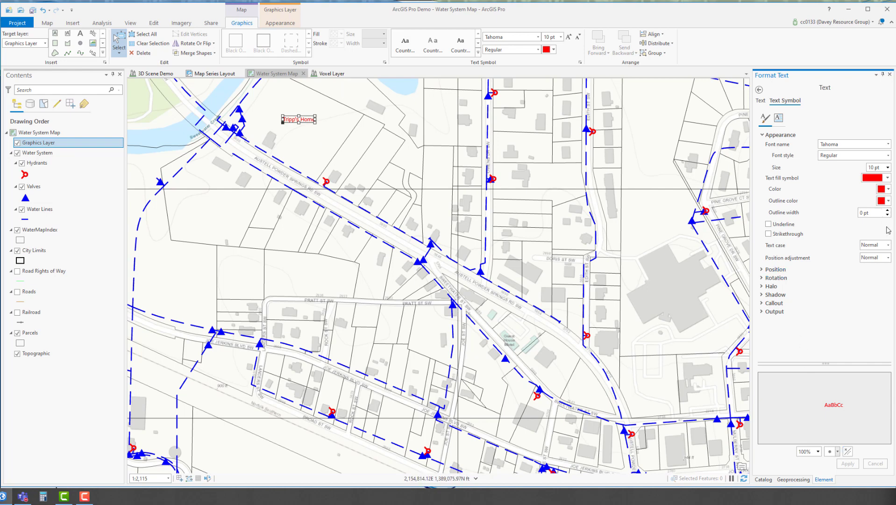
- Apply a black halo symbol to the home label's text
{"action": "left_click", "coordinate": [762, 286]}
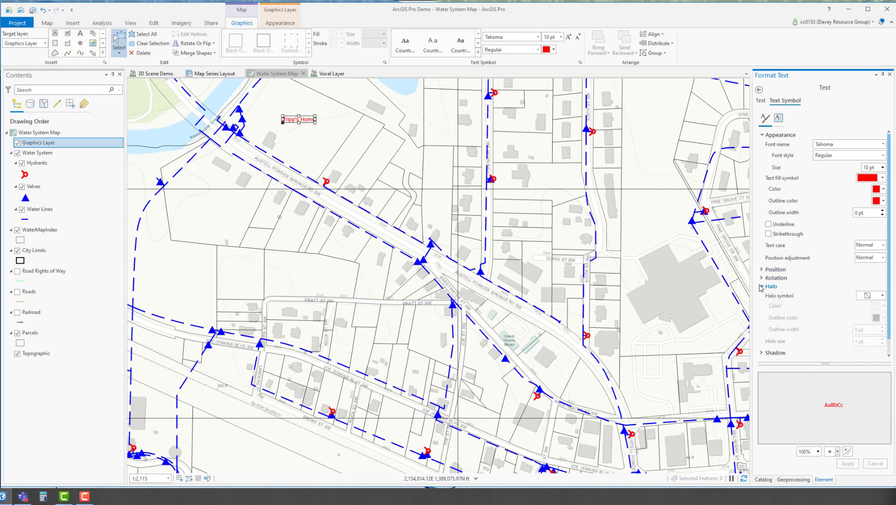
{"action": "left_click", "coordinate": [883, 297]}
{"action": "left_click", "coordinate": [886, 353]}
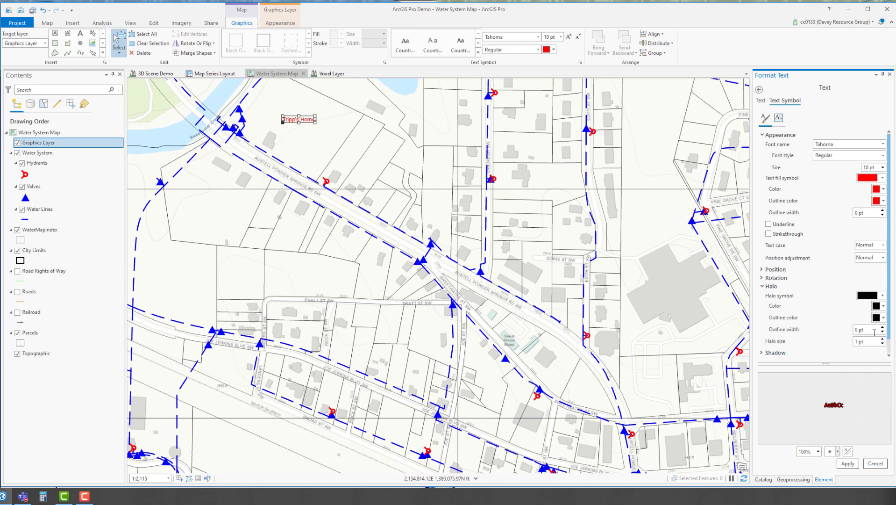
{"action": "left_click", "coordinate": [848, 463]}
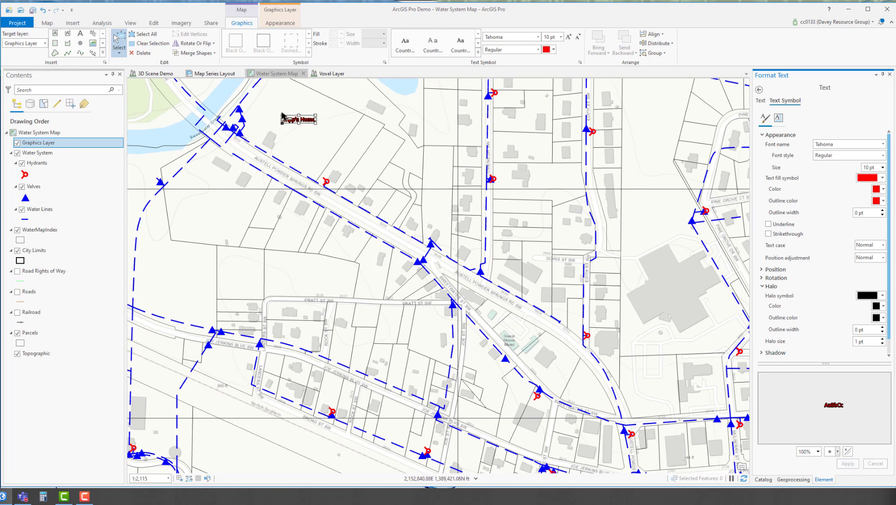
- Remove the halo from the home label by applying the no-polygon symbol
{"action": "left_click", "coordinate": [882, 295]}
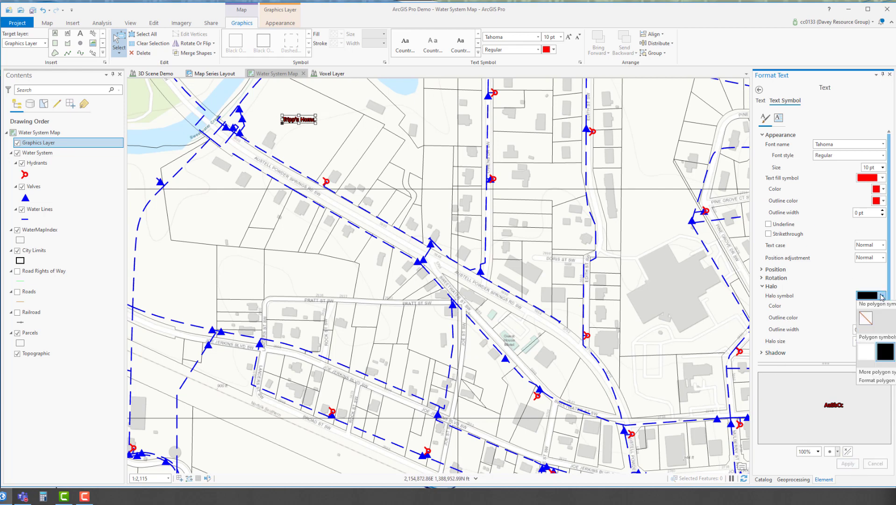
{"action": "left_click", "coordinate": [867, 319]}
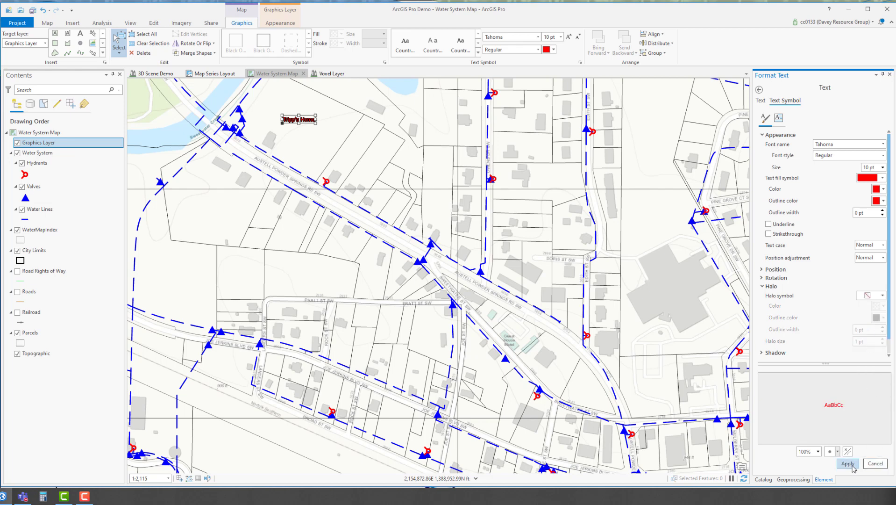
{"action": "left_click", "coordinate": [848, 464]}
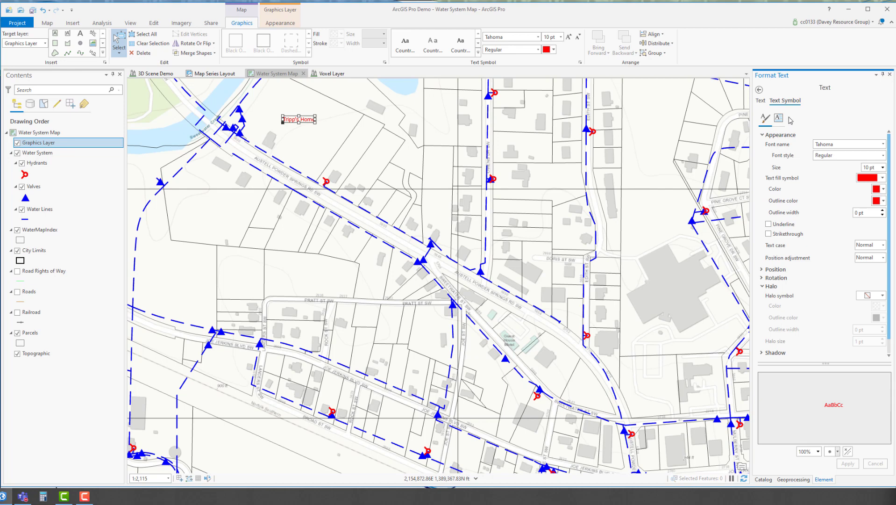
- Enlarge the home label to about 35.5 pt and rotate it clockwise to run parallel to Austell Powder Springs Rd SW
{"action": "left_click", "coordinate": [653, 34]}
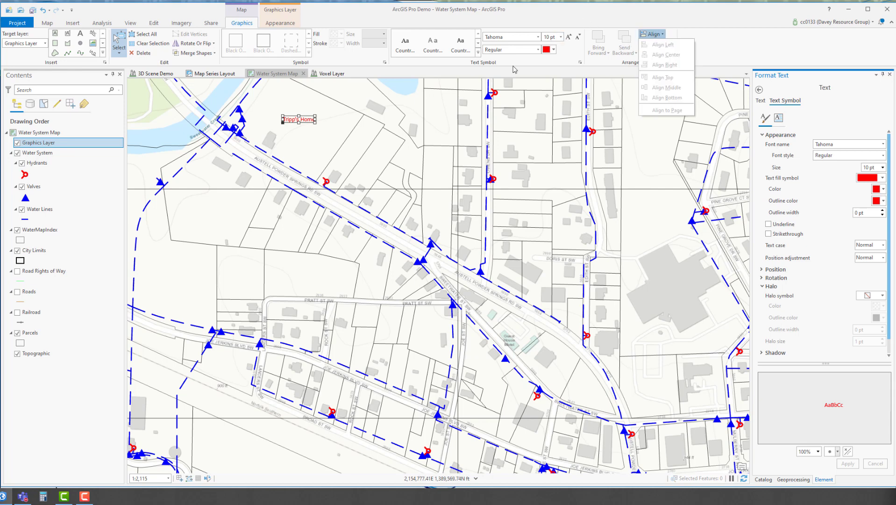
{"action": "left_click", "coordinate": [313, 126]}
{"action": "left_click_drag", "start_coordinate": [315, 123], "coordinate": [397, 140]}
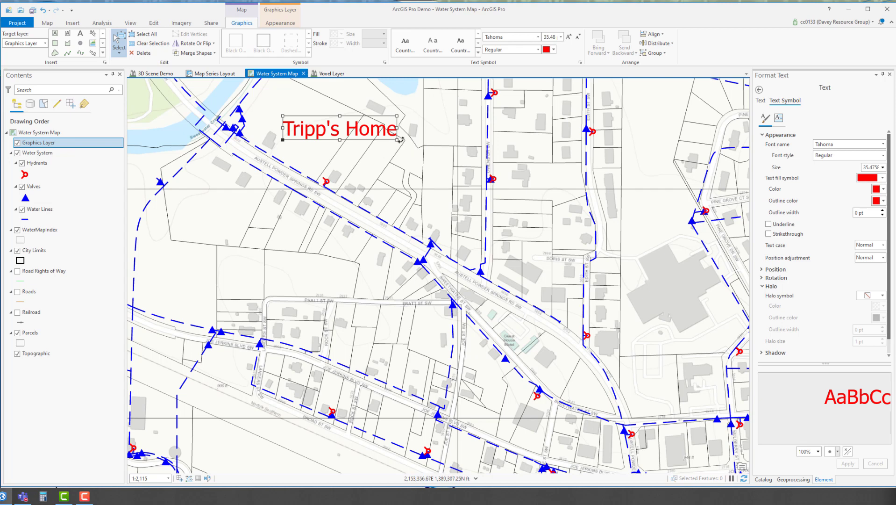
{"action": "left_click_drag", "start_coordinate": [401, 139], "coordinate": [383, 205]}
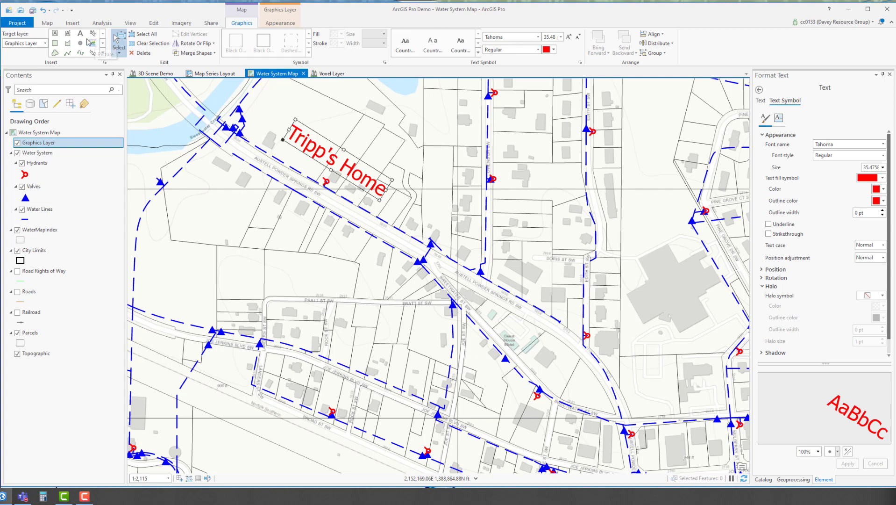
- Draw a seven-vertex polygon graphic across the parcels around Pratt St SW, south of Austell Powder Springs Rd SW, and fill it gray
{"action": "left_click", "coordinate": [68, 45]}
{"action": "left_click", "coordinate": [213, 231]}
{"action": "left_click", "coordinate": [196, 309]}
{"action": "left_click", "coordinate": [342, 375]}
{"action": "left_click", "coordinate": [415, 318]}
{"action": "left_click", "coordinate": [341, 263]}
{"action": "left_click", "coordinate": [309, 318]}
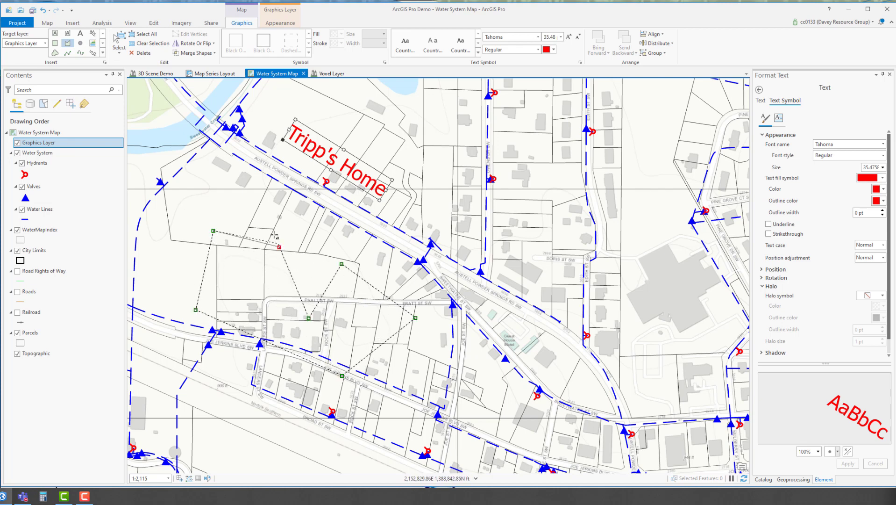
{"action": "double_click", "coordinate": [246, 204]}
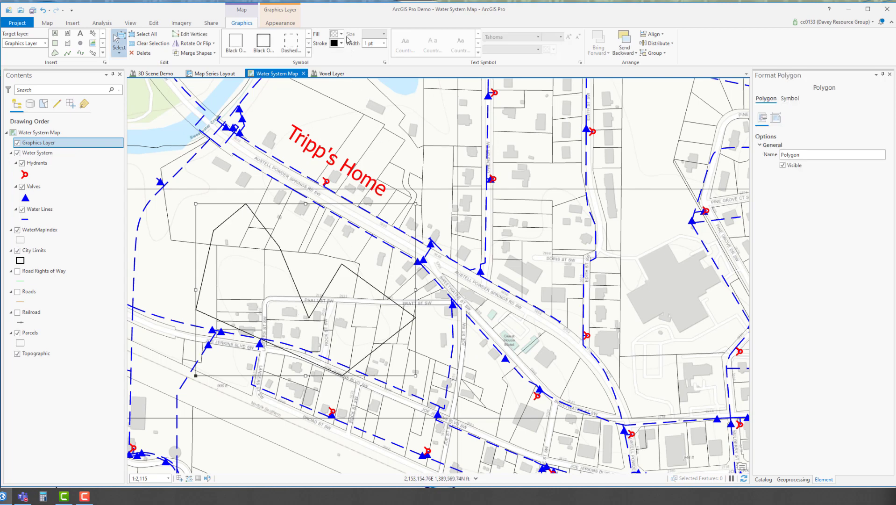
{"action": "left_click", "coordinate": [340, 33]}
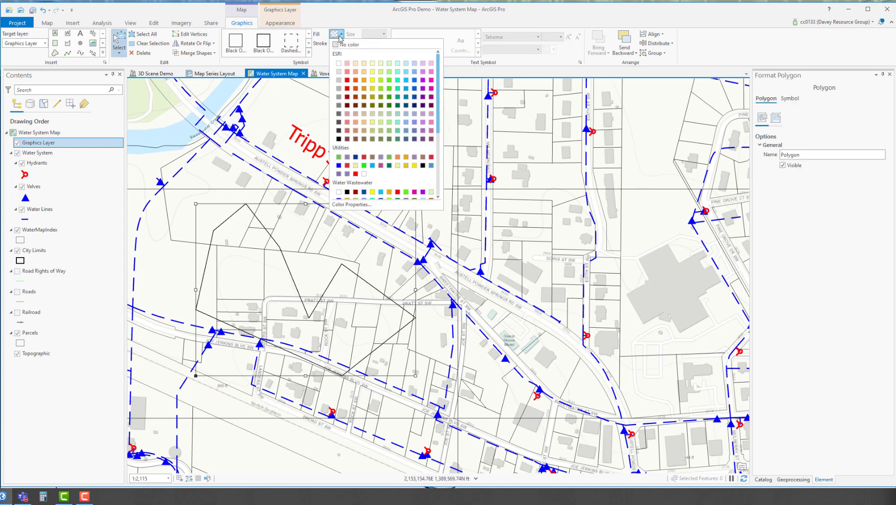
{"action": "left_click", "coordinate": [339, 97]}
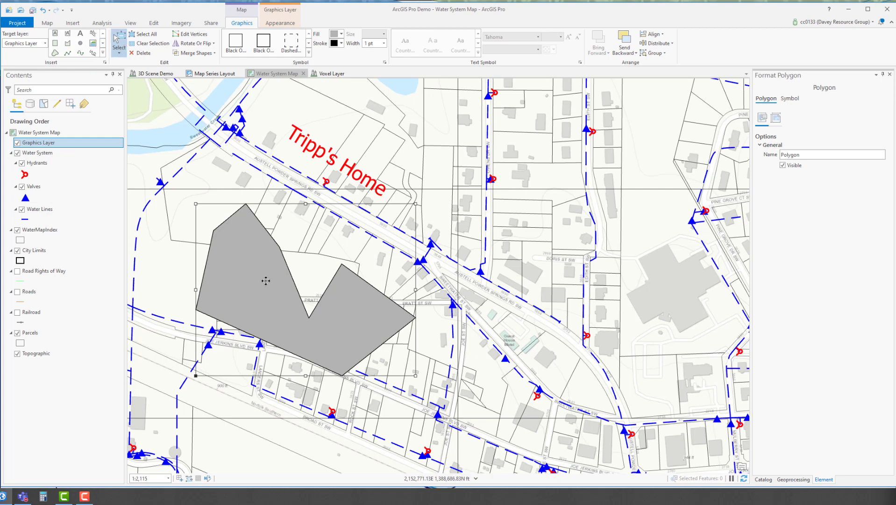
- Delete the gray polygon and the home label from the graphics layer and close the element properties
{"action": "left_click", "coordinate": [285, 306]}
{"action": "key", "text": "Delete"}
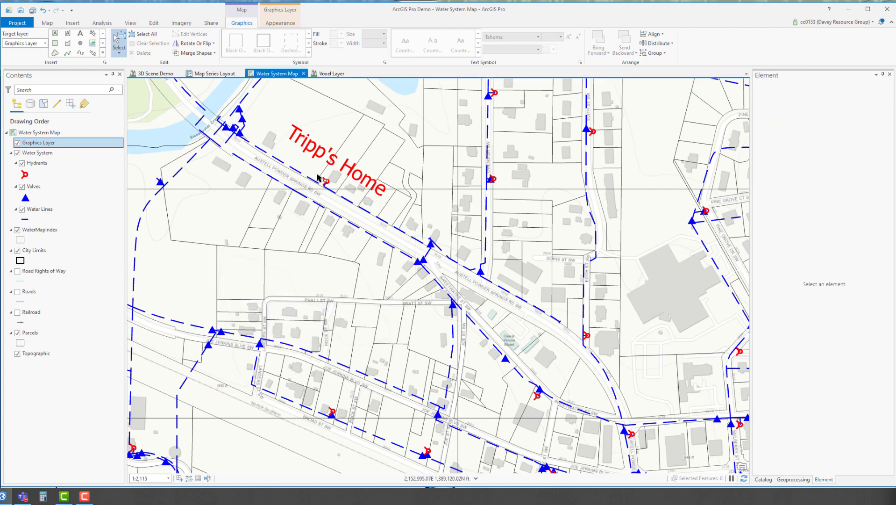
{"action": "left_click", "coordinate": [317, 152]}
{"action": "key", "text": "Delete"}
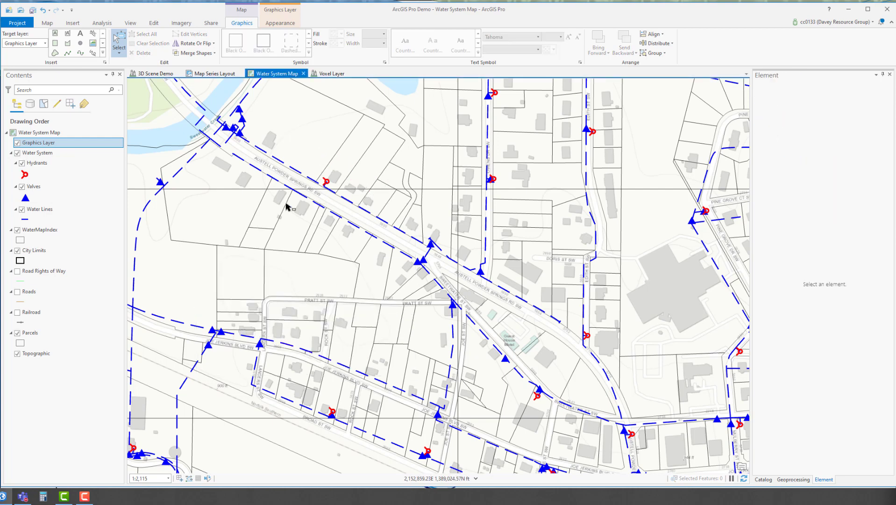
{"action": "left_click", "coordinate": [889, 74]}
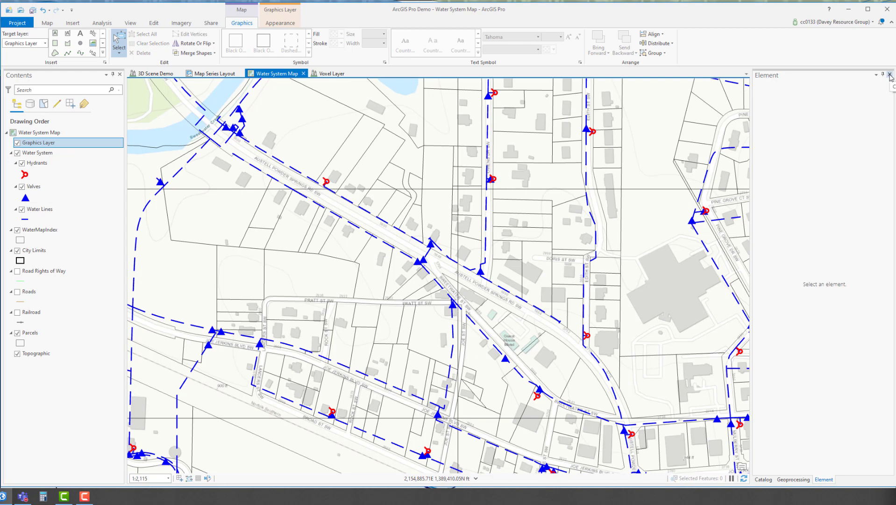
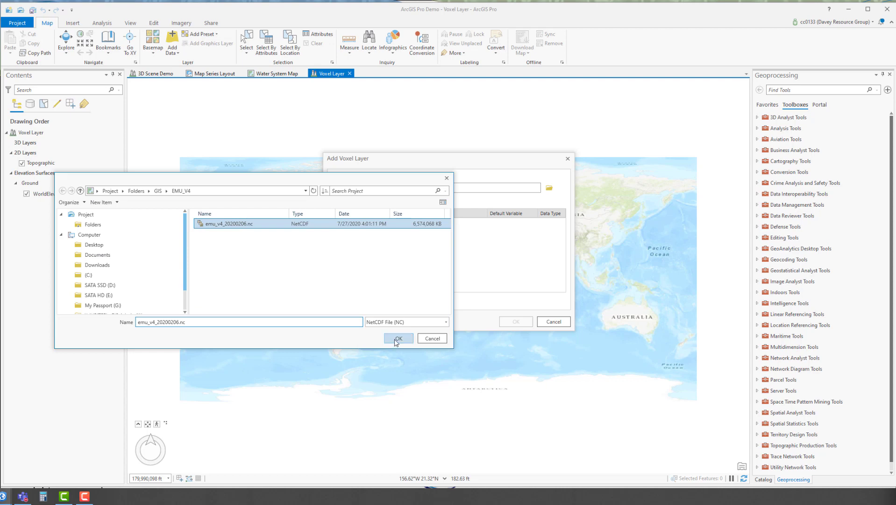
- Add emu_v4_20200206.nc as a voxel layer with all variables and appO2ut as the default, and examine its volume from the side
{"action": "left_click", "coordinate": [396, 339]}
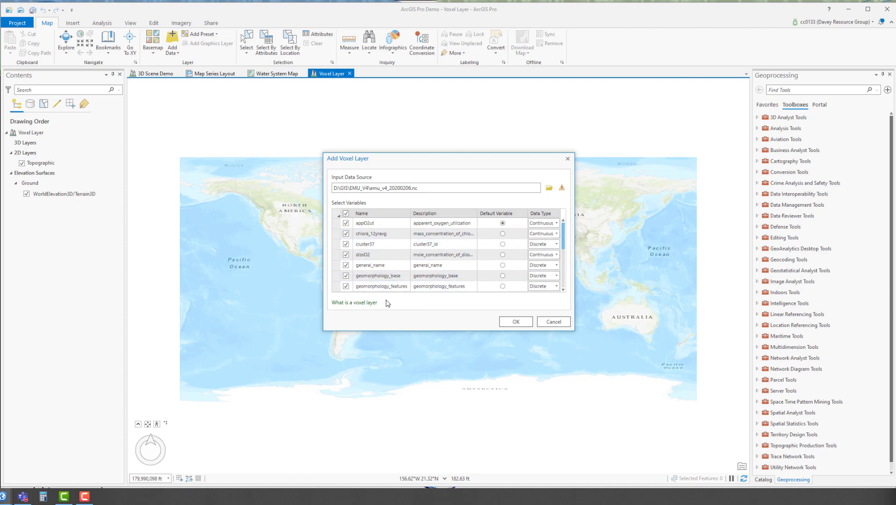
{"action": "left_click", "coordinate": [517, 326]}
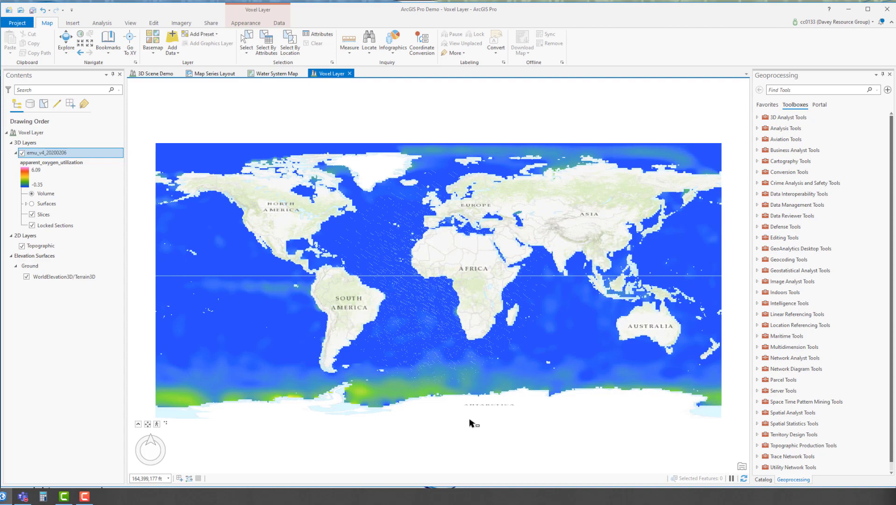
{"action": "mouse_move", "coordinate": [469, 419]}
{"action": "left_mouse_down"}
{"action": "mouse_move", "coordinate": [470, 406]}
{"action": "mouse_move", "coordinate": [475, 420]}
{"action": "left_mouse_up"}
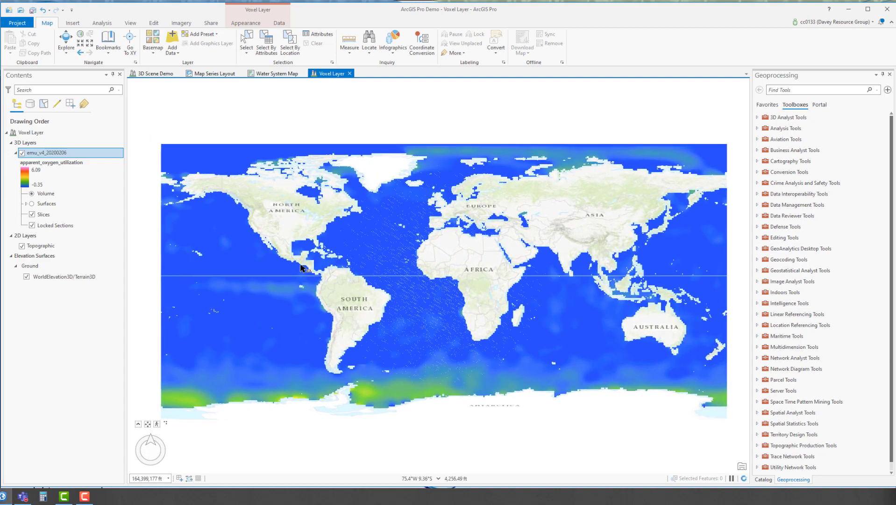
{"action": "left_click", "coordinate": [66, 40]}
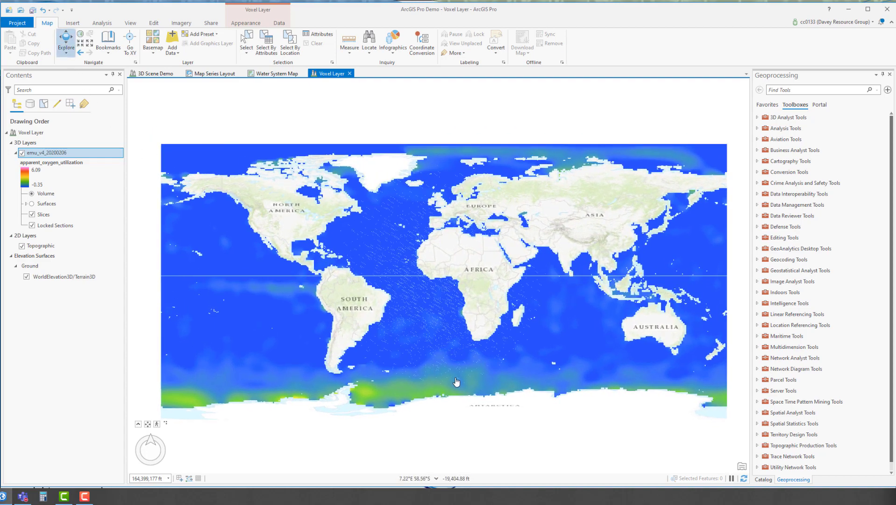
{"action": "left_click_drag", "start_coordinate": [457, 382], "coordinate": [454, 196]}
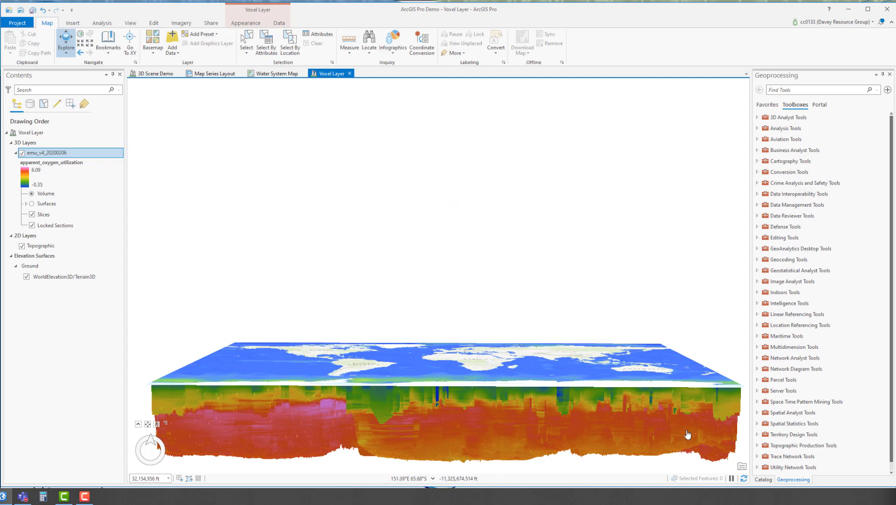
{"action": "left_click_drag", "start_coordinate": [688, 435], "coordinate": [666, 417]}
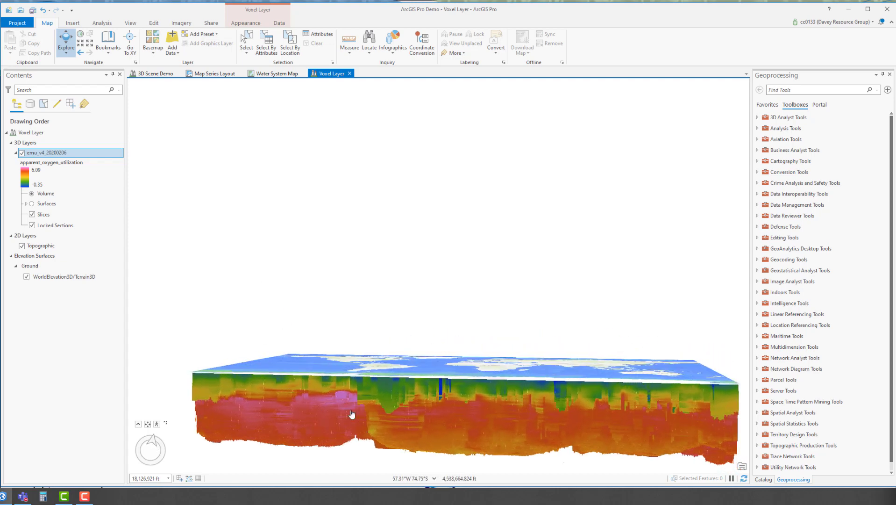
- Display the voxel layer as surfaces, reveal its isosurface and section entries, and return it to volume display
{"action": "left_click", "coordinate": [32, 205]}
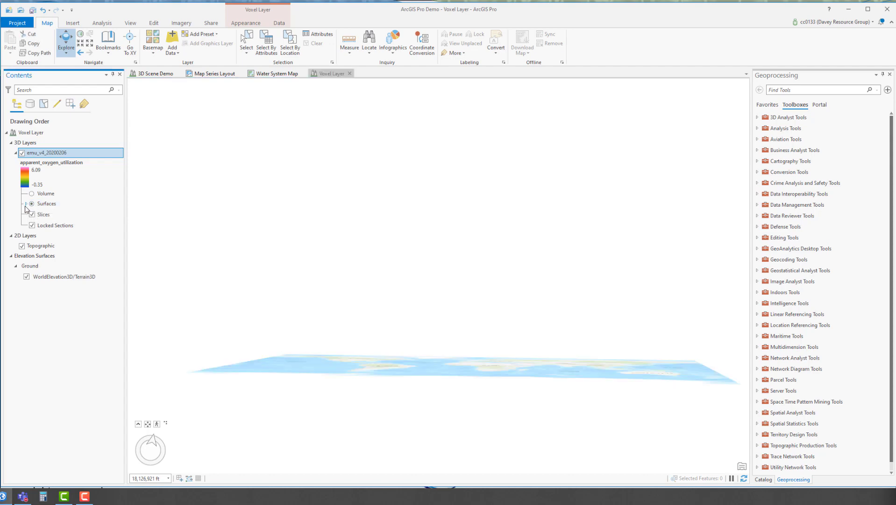
{"action": "left_click", "coordinate": [26, 205]}
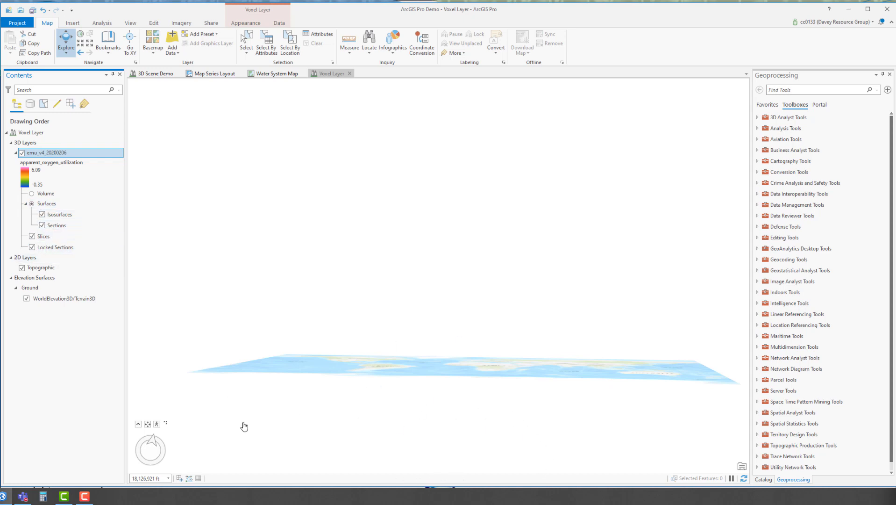
{"action": "left_click", "coordinate": [32, 194]}
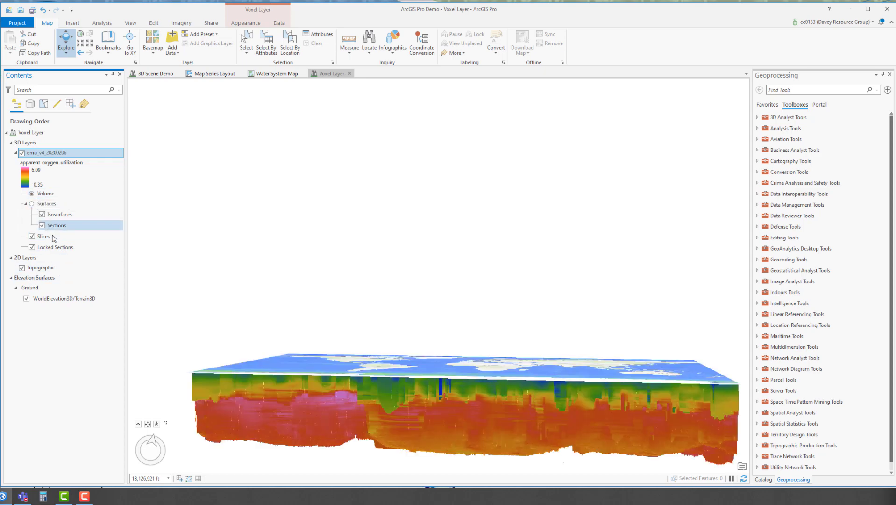
- Slice the voxel volume with a vertical east-west plane near the equator, from the Pacific to Indonesia, hiding the southern half
{"action": "left_click", "coordinate": [482, 388]}
{"action": "left_click_drag", "start_coordinate": [483, 389], "coordinate": [508, 492]}
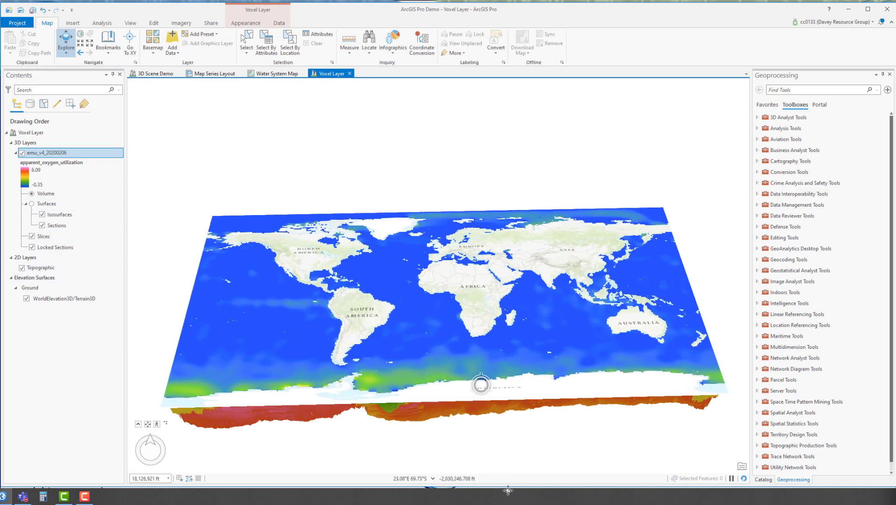
{"action": "left_click_drag", "start_coordinate": [474, 393], "coordinate": [463, 439]}
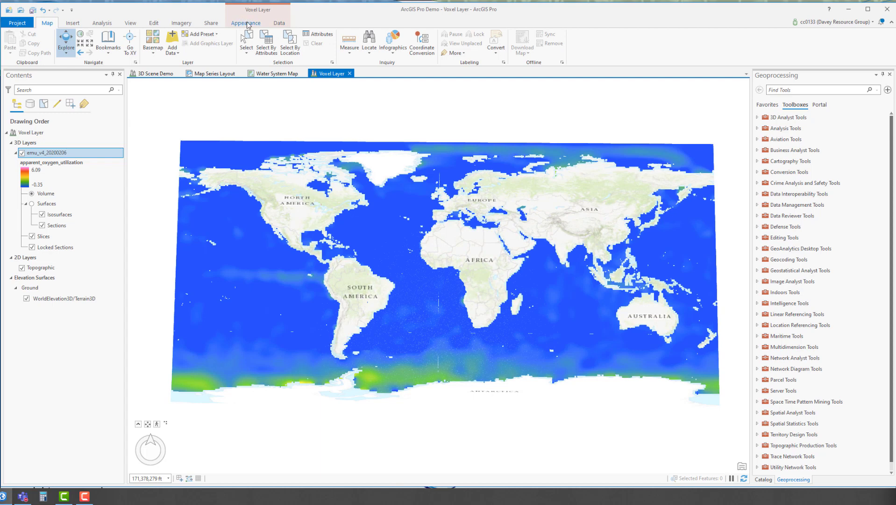
{"action": "left_click", "coordinate": [279, 24]}
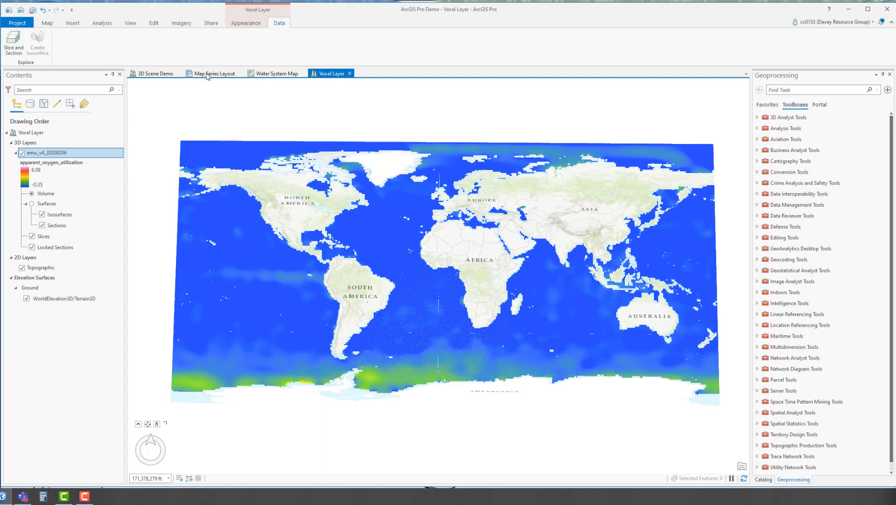
{"action": "left_click", "coordinate": [18, 51]}
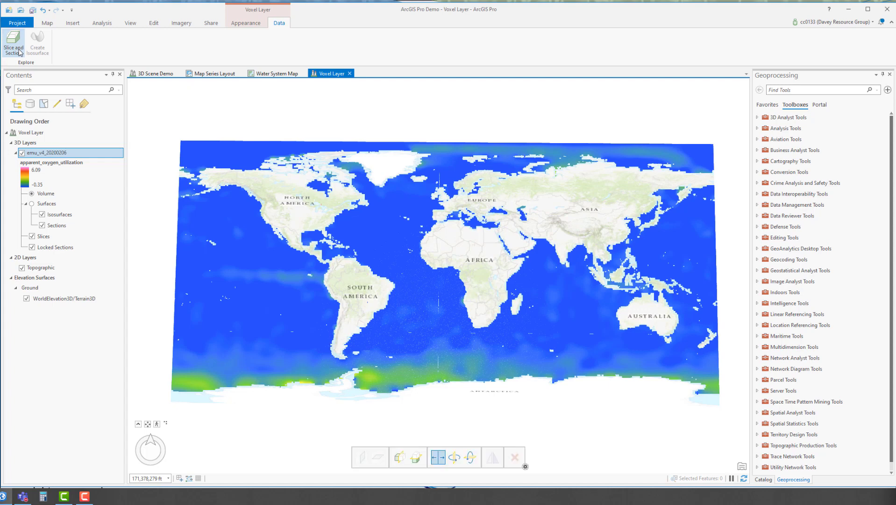
{"action": "left_click", "coordinate": [399, 460]}
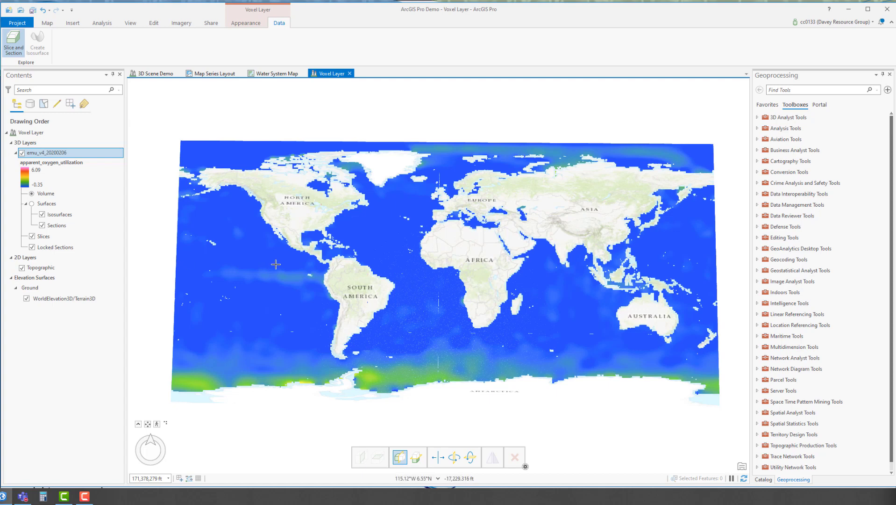
{"action": "left_click", "coordinate": [231, 272]}
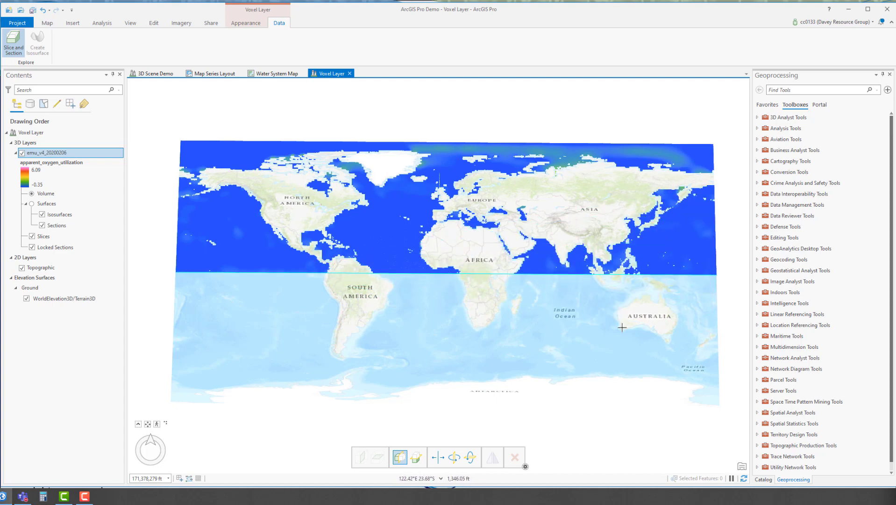
{"action": "left_click", "coordinate": [642, 276]}
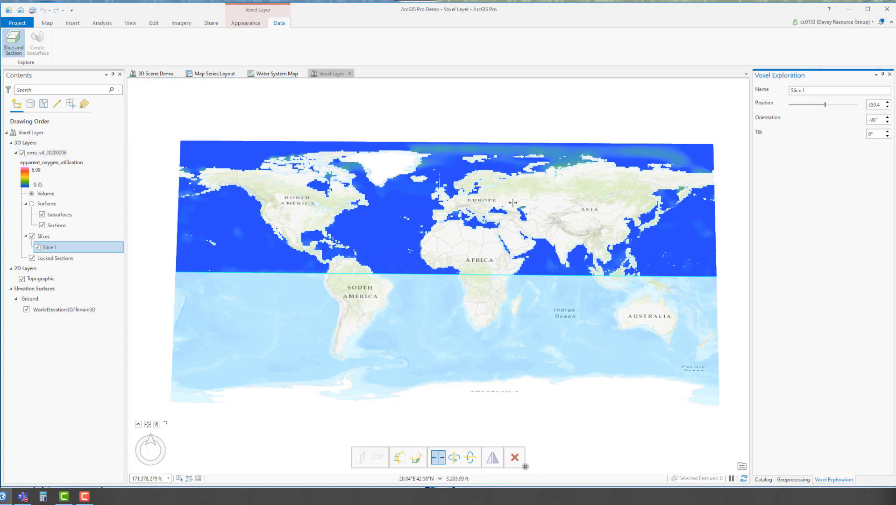
- Examine the cut face of Slice 1 from the south side, close up on the oxygen utilization layers below the surface
{"action": "left_click_drag", "start_coordinate": [408, 342], "coordinate": [386, 378]}
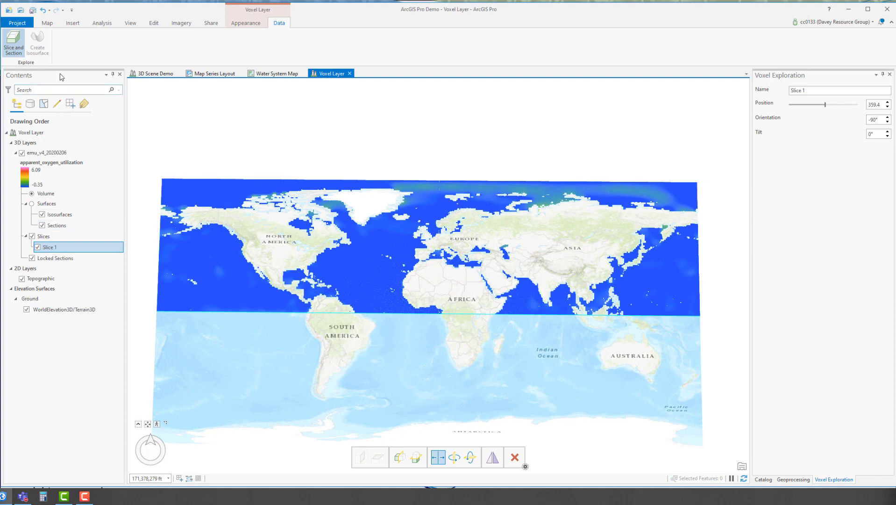
{"action": "left_click", "coordinate": [47, 23]}
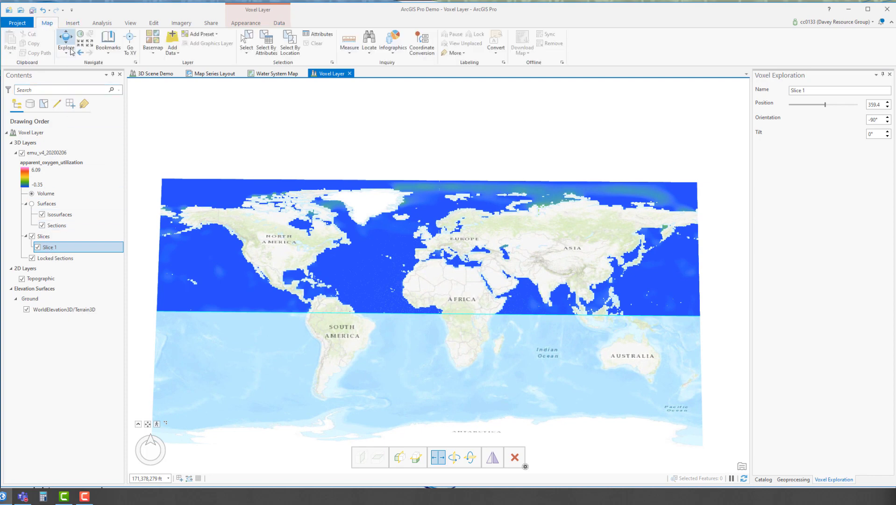
{"action": "left_click", "coordinate": [67, 37]}
{"action": "left_click_drag", "start_coordinate": [366, 338], "coordinate": [361, 148]}
{"action": "scroll", "coordinate": [422, 425], "scroll_direction": "up", "scroll_amount": 3}
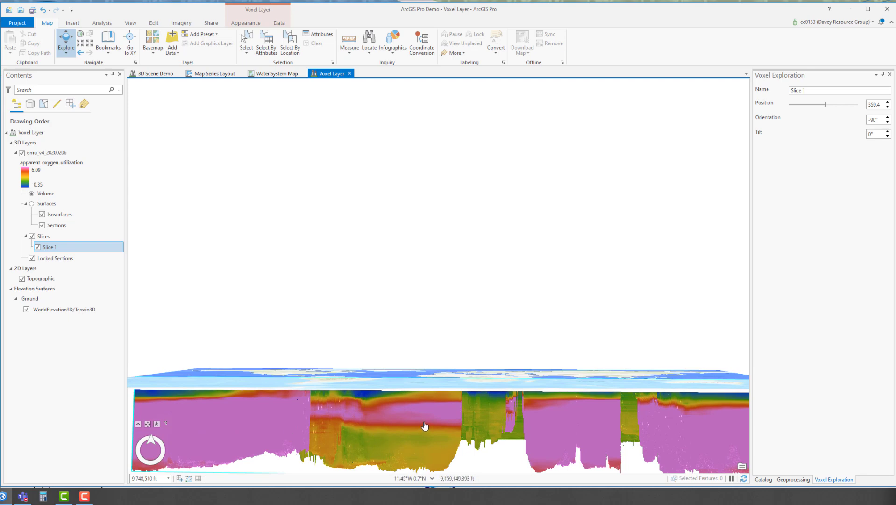
{"action": "left_click_drag", "start_coordinate": [423, 426], "coordinate": [420, 393]}
{"action": "scroll", "coordinate": [418, 420], "scroll_direction": "up", "scroll_amount": 5}
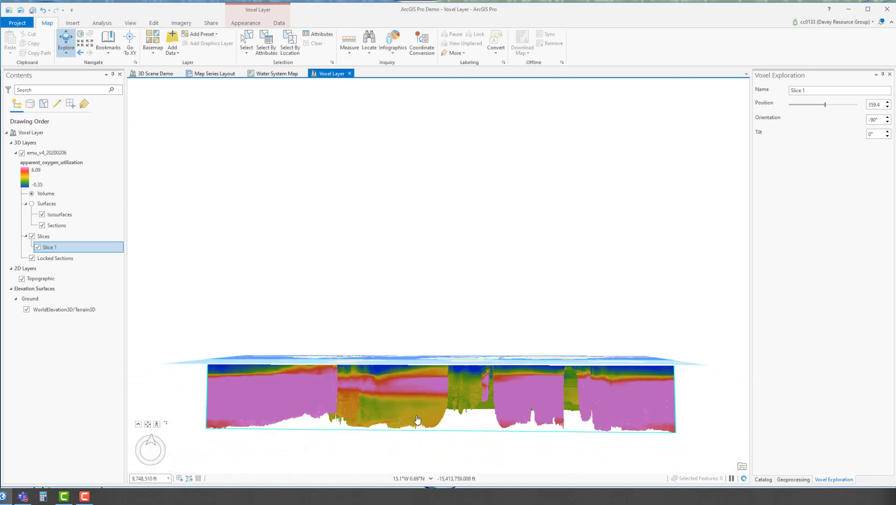
{"action": "scroll", "coordinate": [417, 420], "scroll_direction": "up", "scroll_amount": 1}
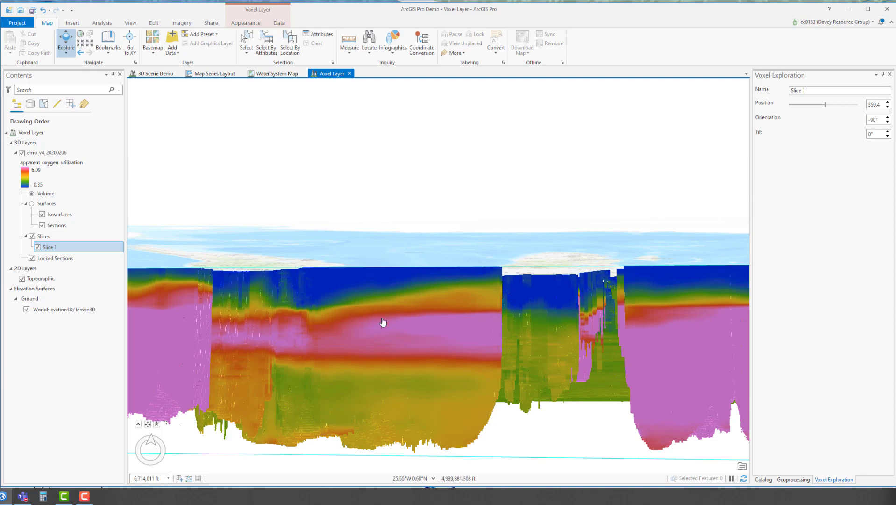
- Shift Slice 1 southward to position 385.2 and check the new cut line across South America and Africa from above
{"action": "left_click_drag", "start_coordinate": [460, 337], "coordinate": [474, 504]}
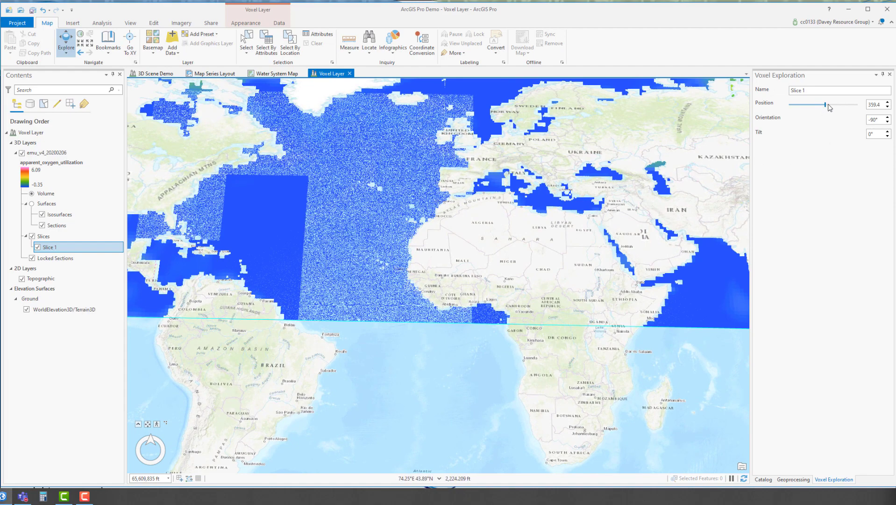
{"action": "mouse_move", "coordinate": [827, 108]}
{"action": "left_mouse_down"}
{"action": "mouse_move", "coordinate": [815, 108]}
{"action": "mouse_move", "coordinate": [840, 111]}
{"action": "mouse_move", "coordinate": [815, 115]}
{"action": "mouse_move", "coordinate": [829, 115]}
{"action": "left_mouse_up"}
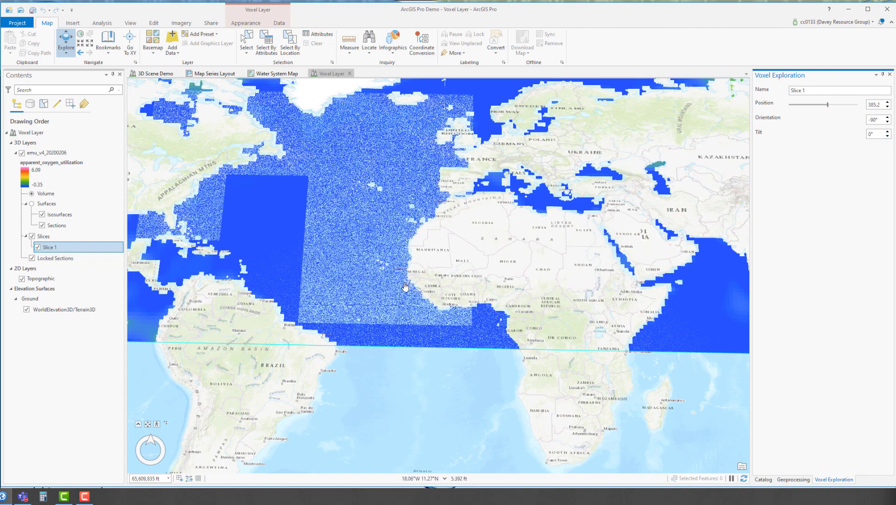
{"action": "scroll", "coordinate": [397, 288], "scroll_direction": "down", "scroll_amount": 1}
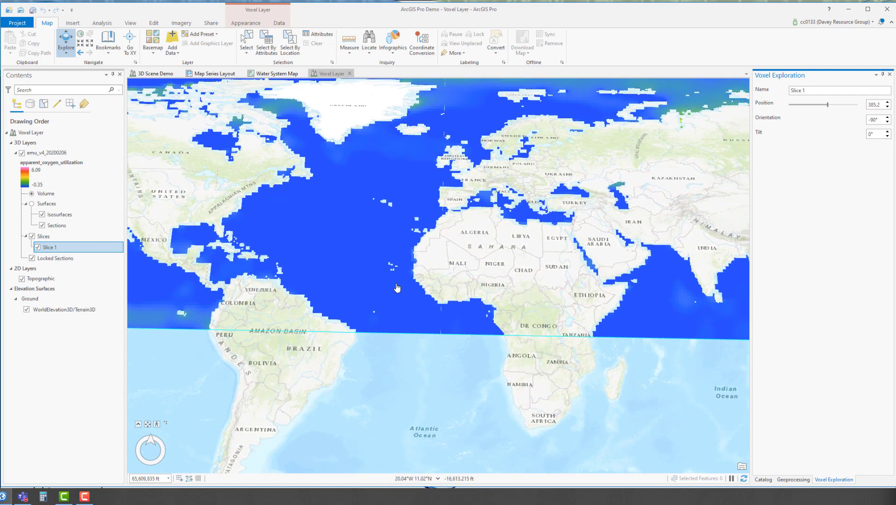
{"action": "scroll", "coordinate": [397, 288], "scroll_direction": "down", "scroll_amount": 1}
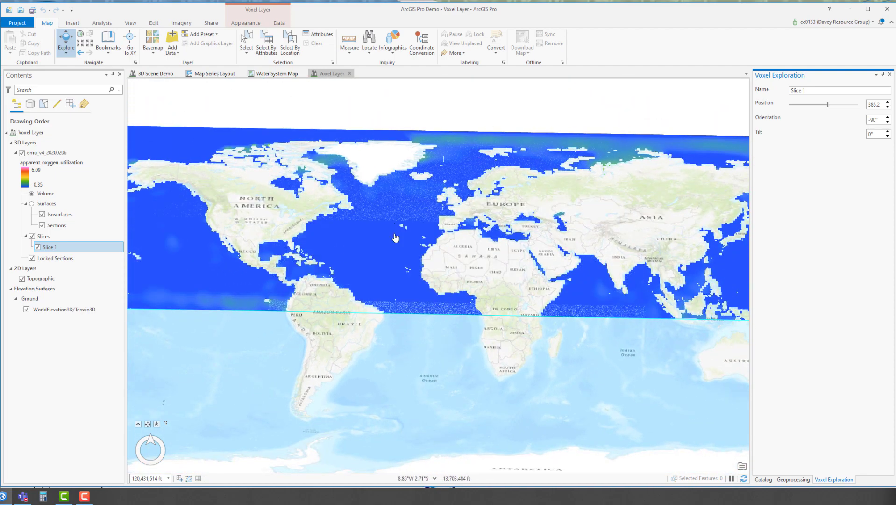
- Change the voxel layer's displayed variable to mass_concentration_of_chlorophyll_a_in_sea_water and view its distribution across the oceans
{"action": "left_click", "coordinate": [237, 23]}
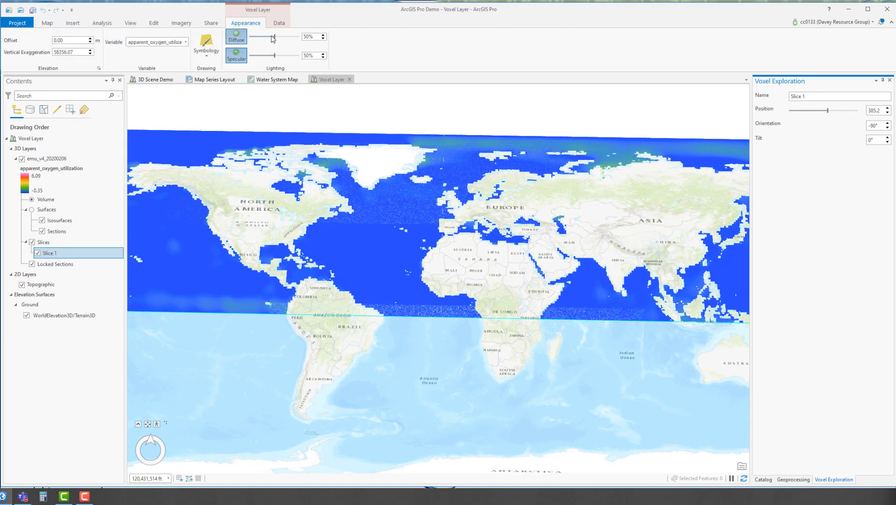
{"action": "left_click", "coordinate": [186, 43]}
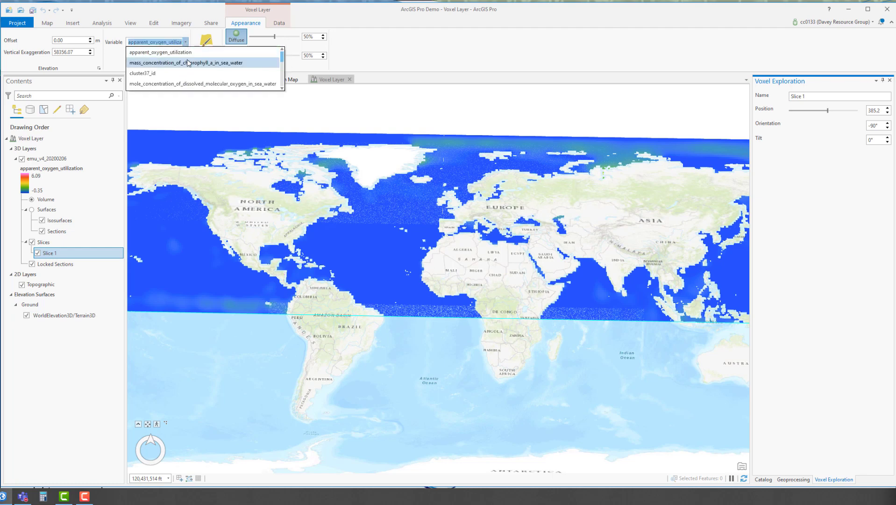
{"action": "left_click", "coordinate": [188, 62]}
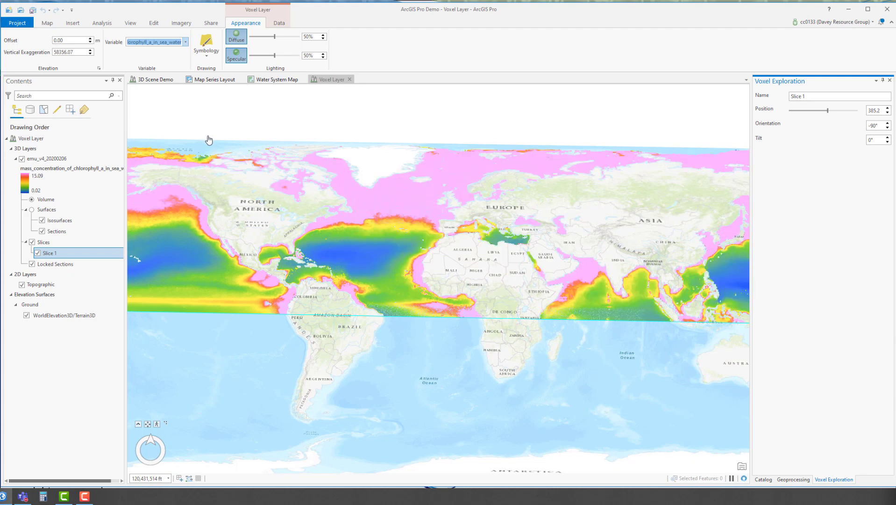
{"action": "mouse_move", "coordinate": [434, 338]}
{"action": "left_mouse_down"}
{"action": "mouse_move", "coordinate": [434, 176]}
{"action": "mouse_move", "coordinate": [442, 218]}
{"action": "mouse_move", "coordinate": [434, 350]}
{"action": "left_mouse_up"}
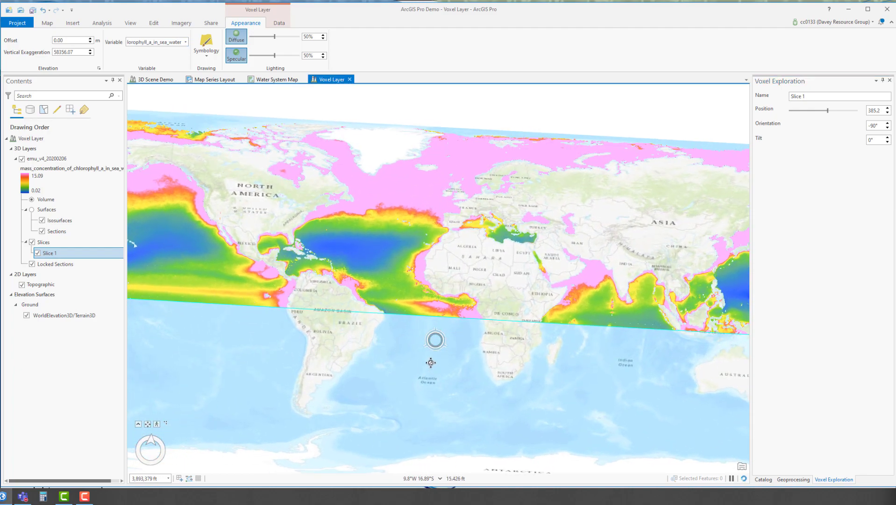
{"action": "scroll", "coordinate": [430, 369], "scroll_direction": "down", "scroll_amount": 3}
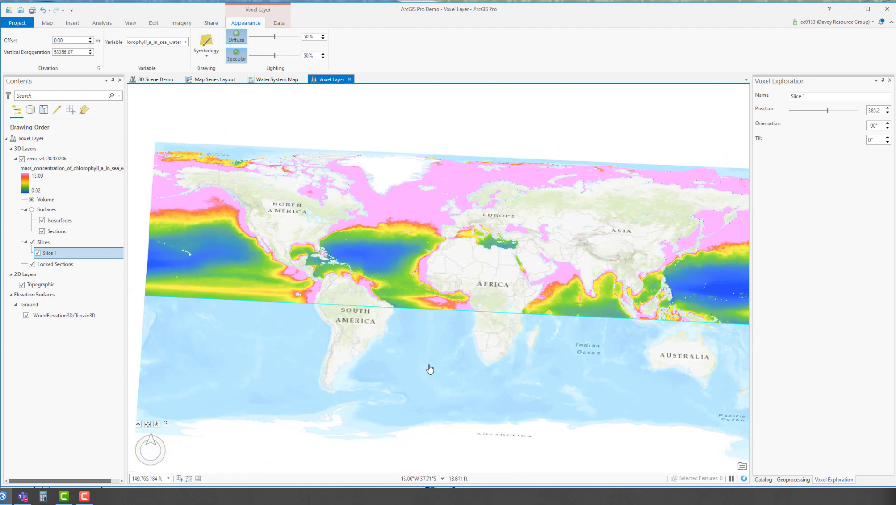
{"action": "left_click_drag", "start_coordinate": [412, 344], "coordinate": [416, 362]}
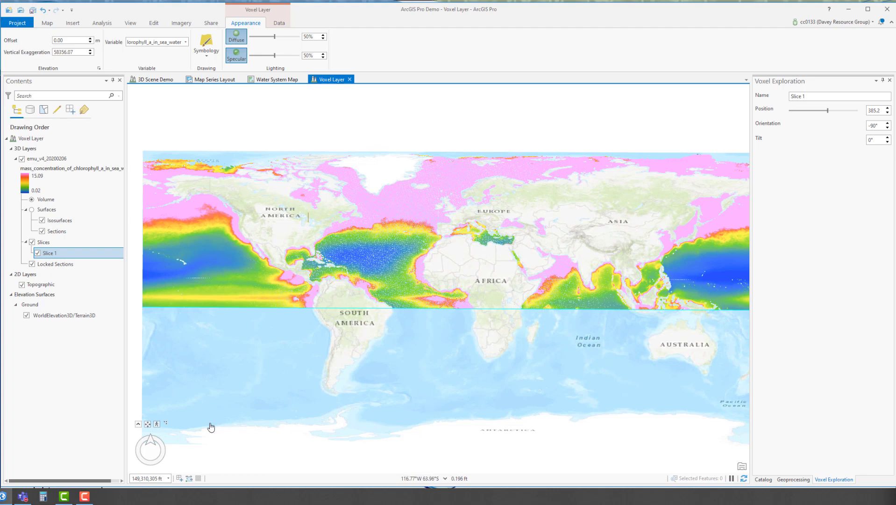
- Open the ArcGIS Pro 2.6 Help and display the topic What's new in ArcGIS Pro 2.6
{"action": "left_click", "coordinate": [830, 14]}
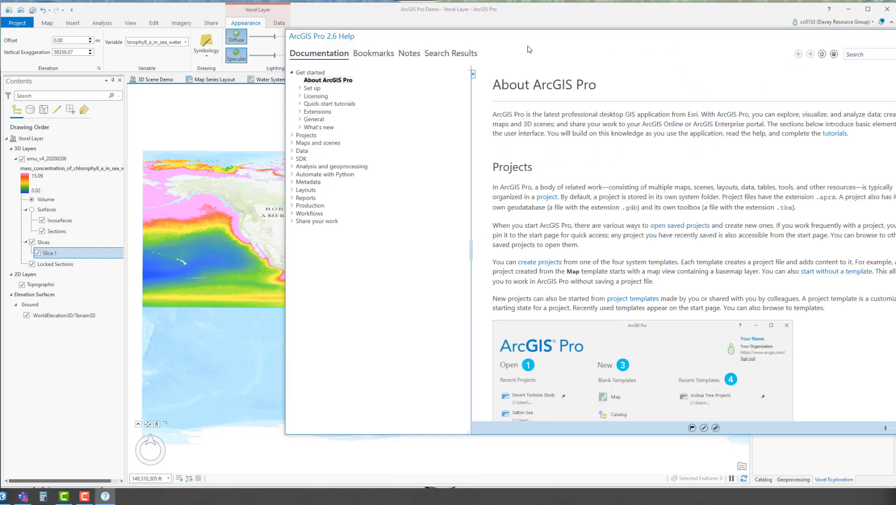
{"action": "left_click_drag", "start_coordinate": [552, 40], "coordinate": [364, 42]}
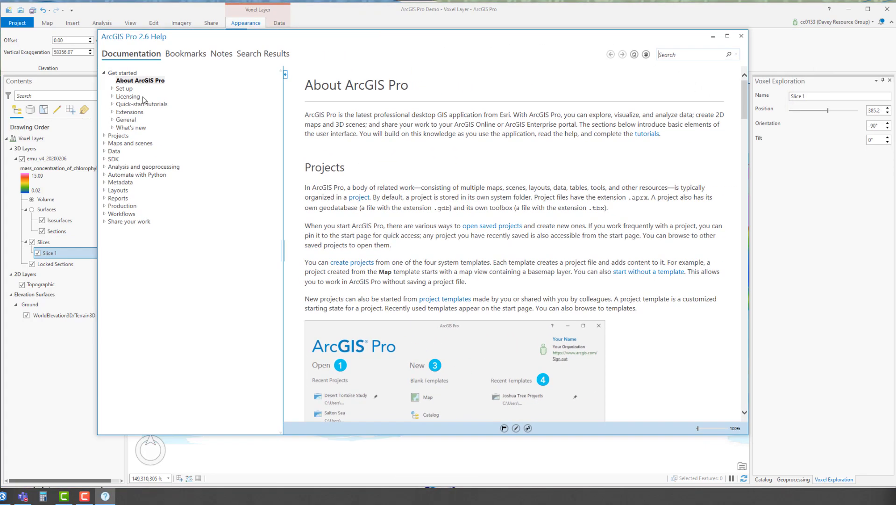
{"action": "left_click", "coordinate": [113, 128]}
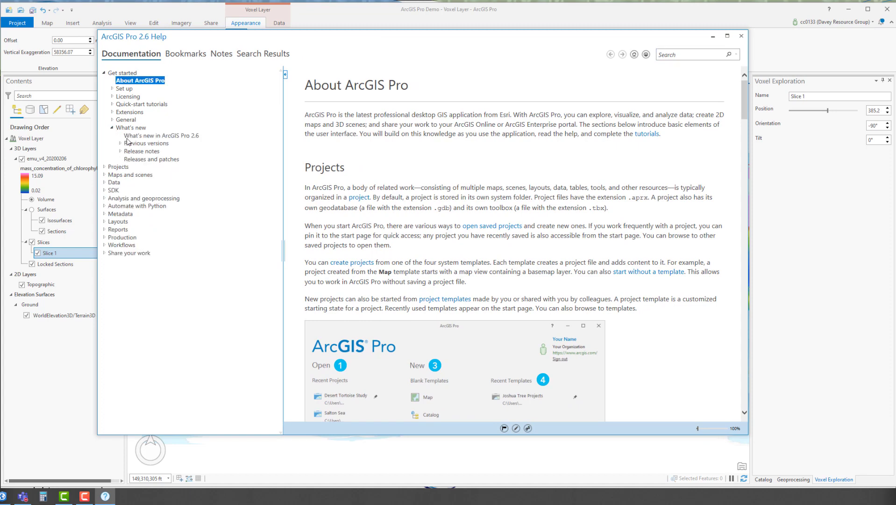
{"action": "left_click", "coordinate": [129, 136]}
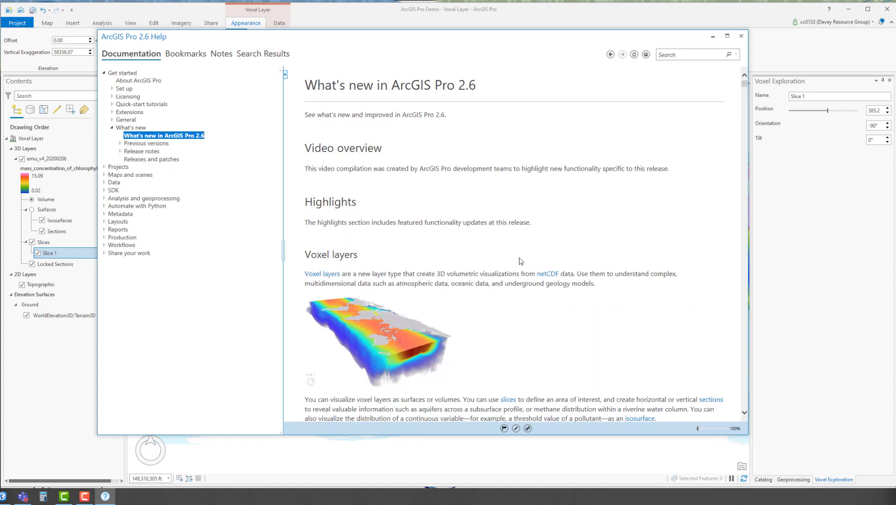
- Review the release topic from the voxel layer highlights through suitability analysis, link analysis and project recovery to annotation and labeling
{"action": "scroll", "coordinate": [521, 262], "scroll_direction": "down", "scroll_amount": 3}
{"action": "scroll", "coordinate": [521, 261], "scroll_direction": "down", "scroll_amount": 7}
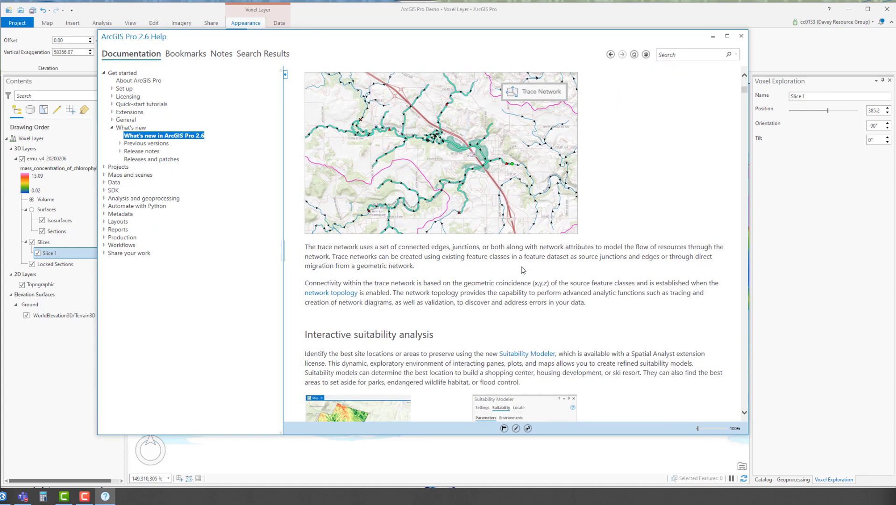
{"action": "scroll", "coordinate": [522, 270], "scroll_direction": "down", "scroll_amount": 1}
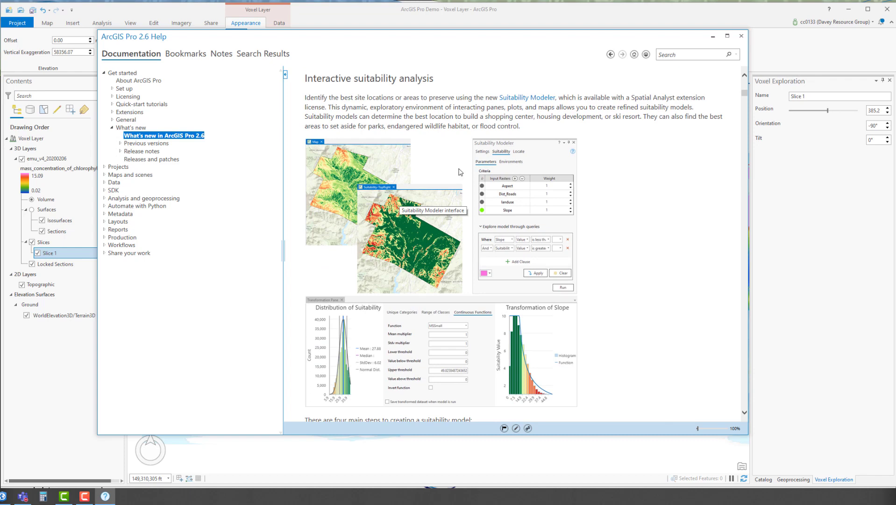
{"action": "scroll", "coordinate": [459, 172], "scroll_direction": "down", "scroll_amount": 2}
{"action": "scroll", "coordinate": [459, 172], "scroll_direction": "down", "scroll_amount": 8}
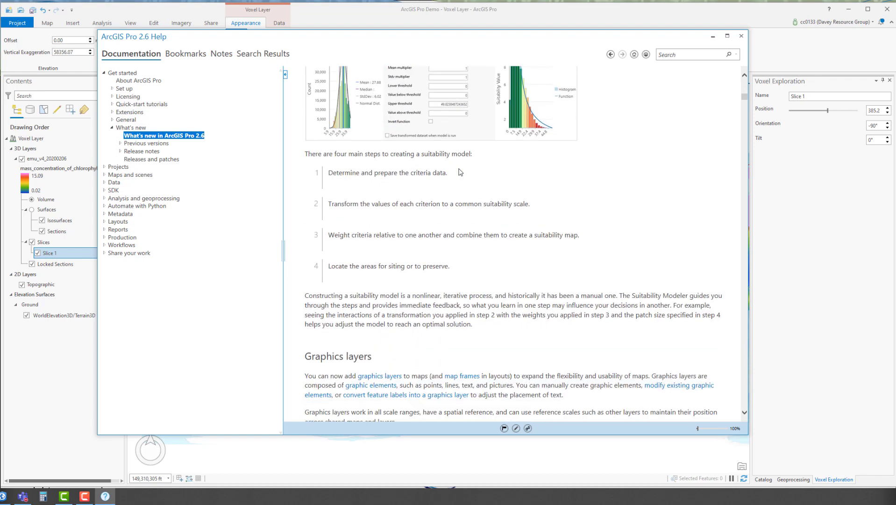
{"action": "scroll", "coordinate": [460, 172], "scroll_direction": "down", "scroll_amount": 5}
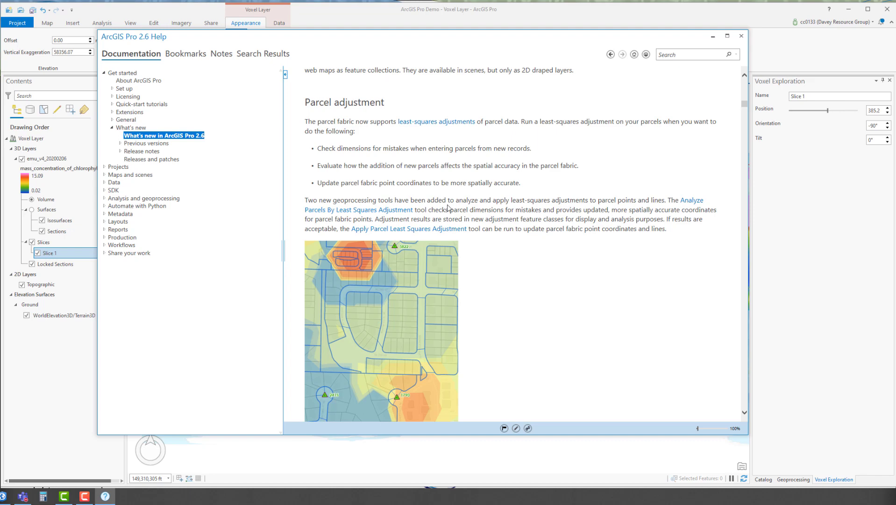
{"action": "scroll", "coordinate": [448, 207], "scroll_direction": "down", "scroll_amount": 7}
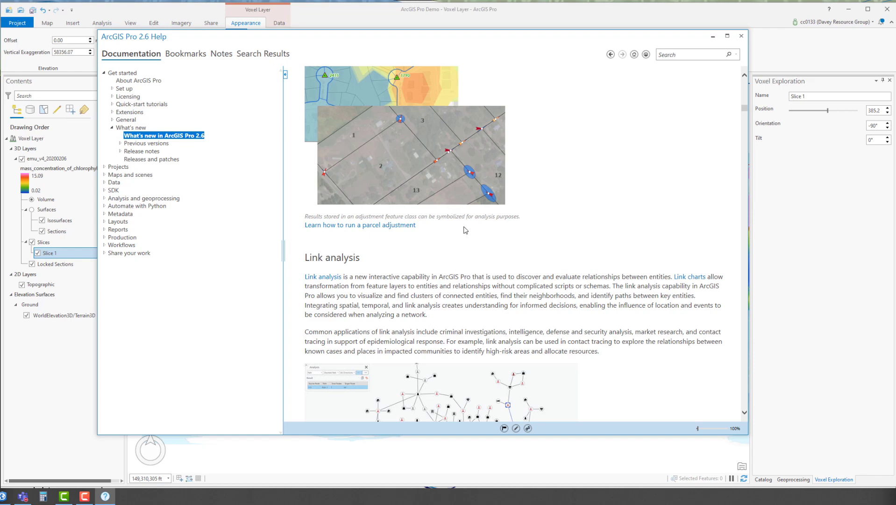
{"action": "scroll", "coordinate": [465, 230], "scroll_direction": "down", "scroll_amount": 6}
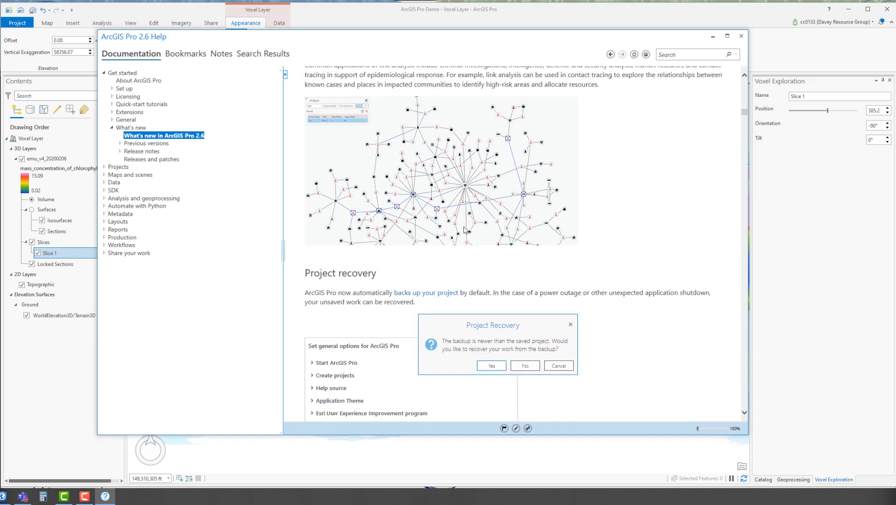
{"action": "scroll", "coordinate": [465, 229], "scroll_direction": "down", "scroll_amount": 2}
{"action": "scroll", "coordinate": [465, 228], "scroll_direction": "up", "scroll_amount": 3}
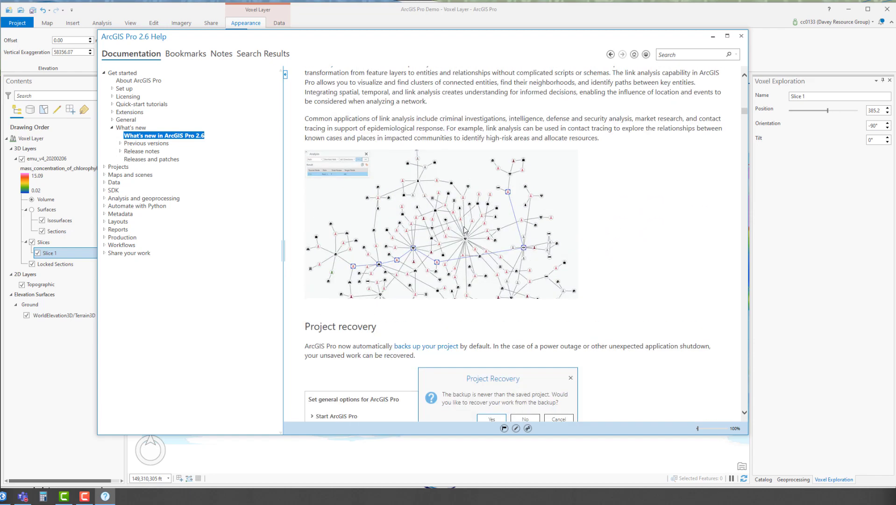
{"action": "scroll", "coordinate": [465, 230], "scroll_direction": "down", "scroll_amount": 8}
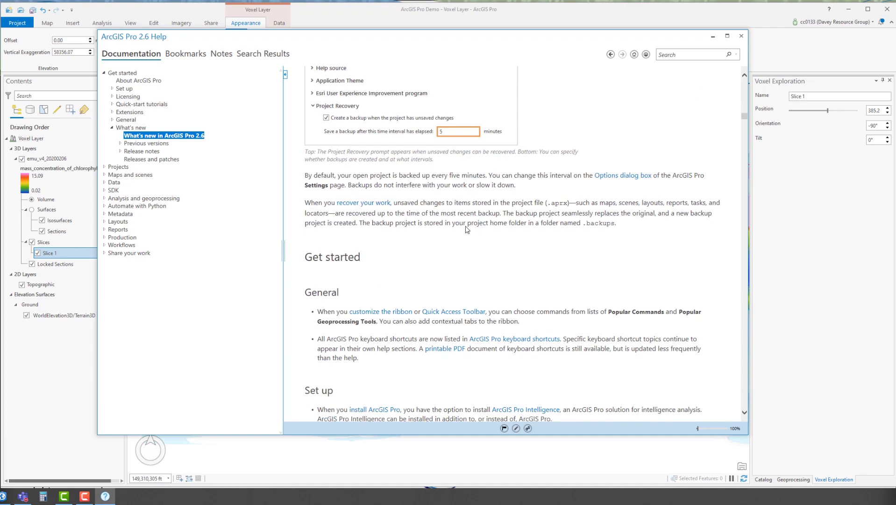
{"action": "scroll", "coordinate": [467, 229], "scroll_direction": "down", "scroll_amount": 10}
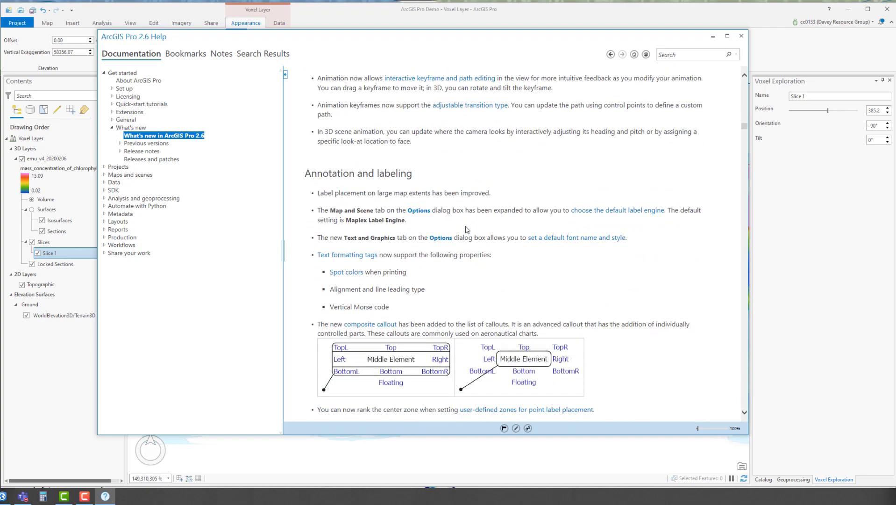
- Review the release topic from annotation and labeling through layouts and map projections to pop-ups, and close the Help
{"action": "scroll", "coordinate": [467, 229], "scroll_direction": "down", "scroll_amount": 10}
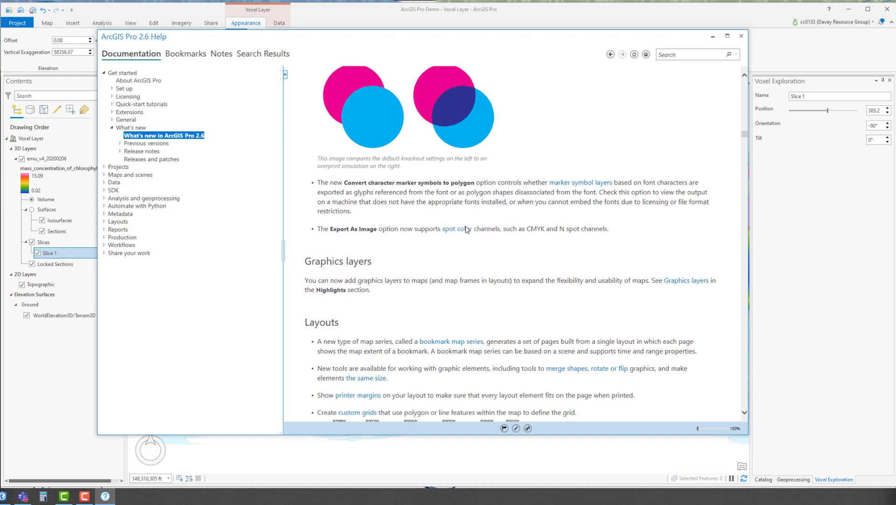
{"action": "scroll", "coordinate": [467, 229], "scroll_direction": "down", "scroll_amount": 10}
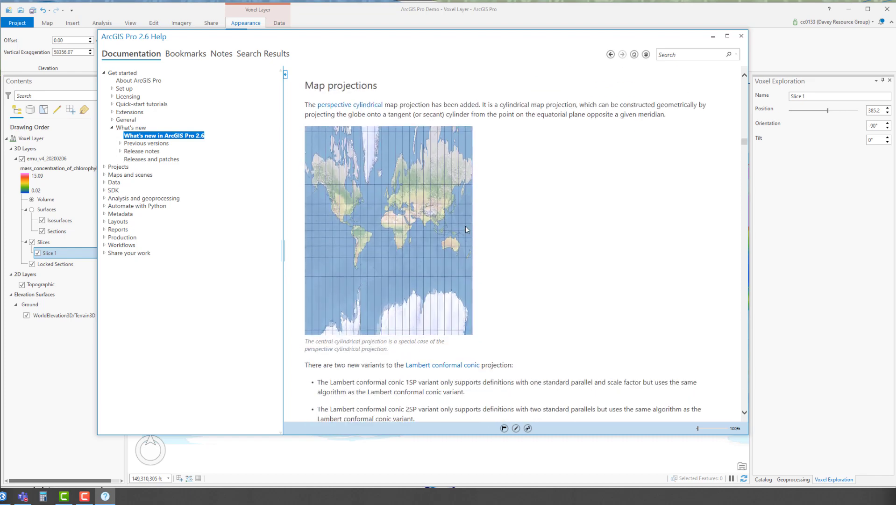
{"action": "scroll", "coordinate": [466, 229], "scroll_direction": "down", "scroll_amount": 10}
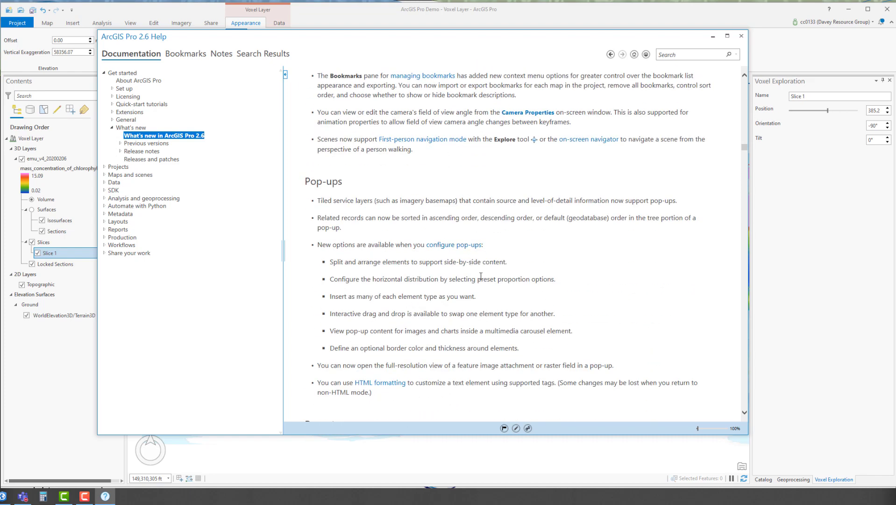
{"action": "left_click", "coordinate": [741, 36]}
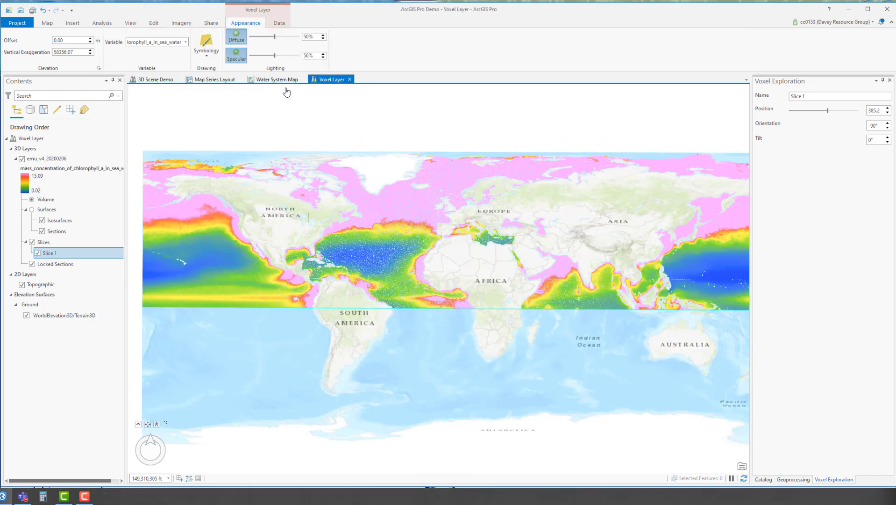
- Bring up the Map Series Layout and replace its existing map series with a Bookmark map series
{"action": "left_click", "coordinate": [219, 79]}
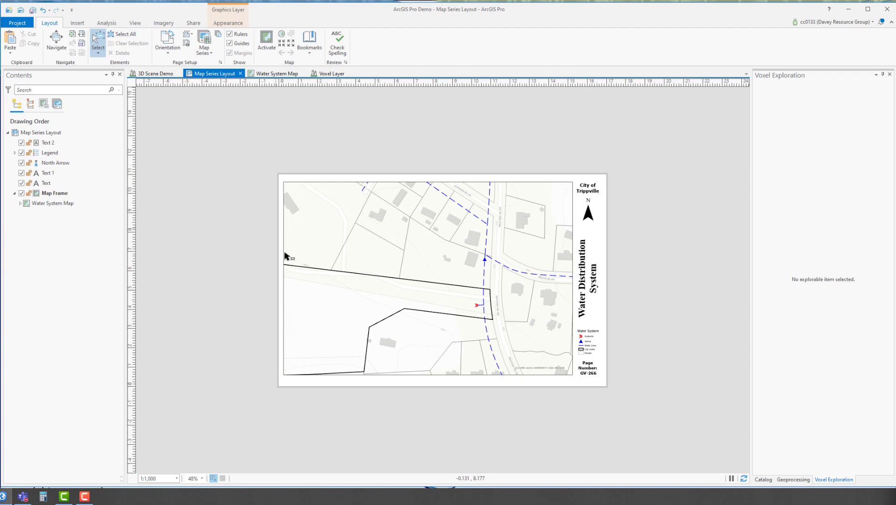
{"action": "left_click", "coordinate": [208, 54]}
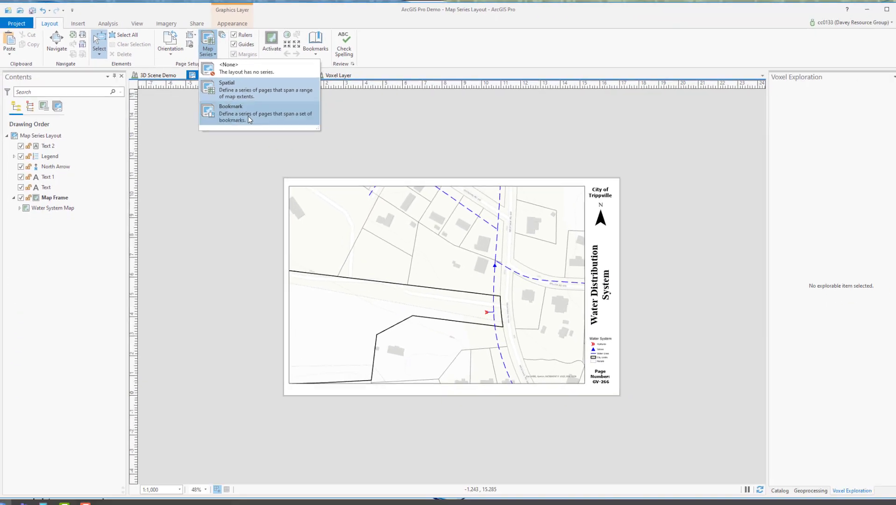
{"action": "left_click", "coordinate": [399, 202]}
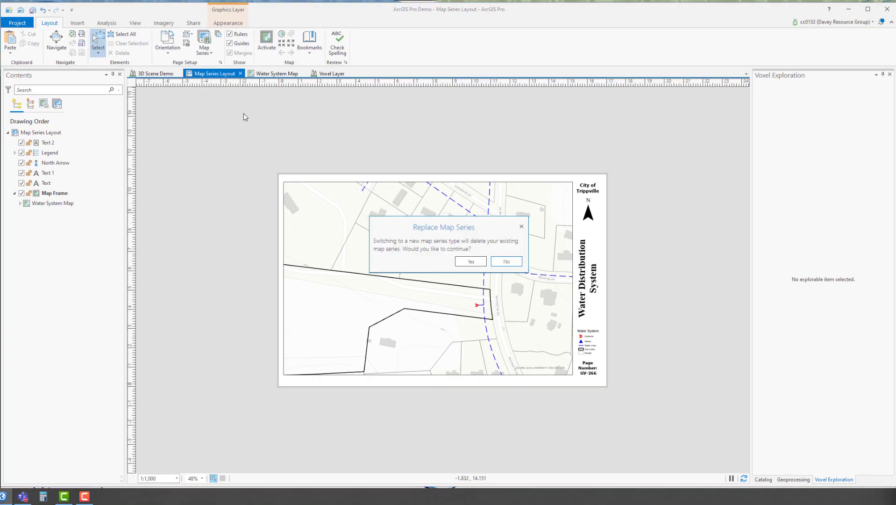
{"action": "left_click", "coordinate": [471, 261]}
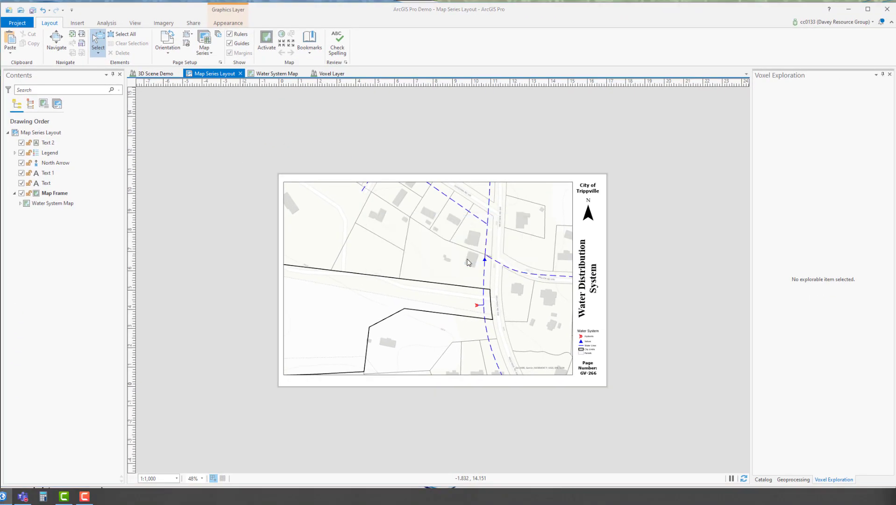
{"action": "left_click", "coordinate": [470, 270]}
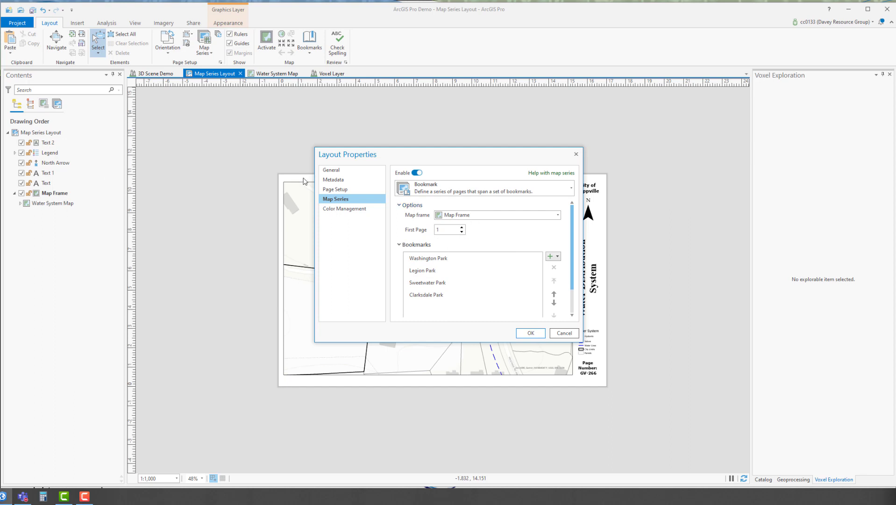
- Choose Map Frame for the series and apply it with the Washington Park, Legion Park, Sweetwater Park and Clarksdale Park bookmarks
{"action": "left_click", "coordinate": [493, 219]}
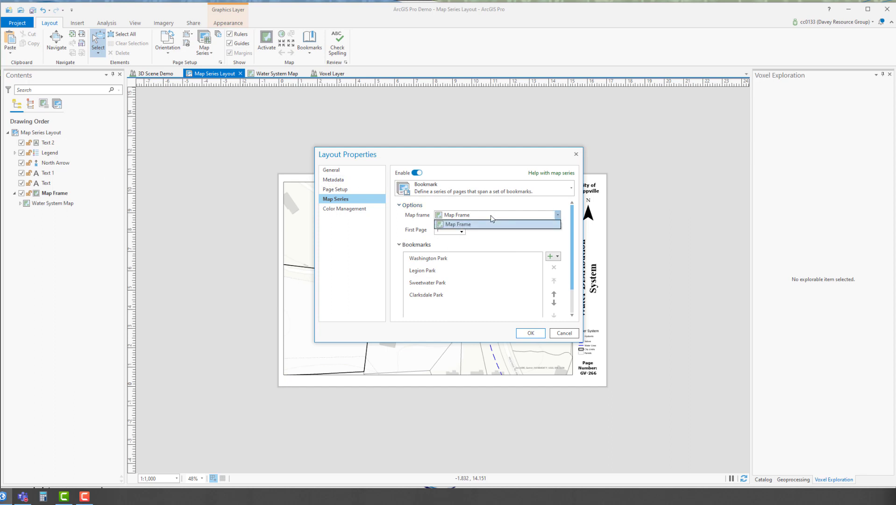
{"action": "left_click", "coordinate": [488, 226]}
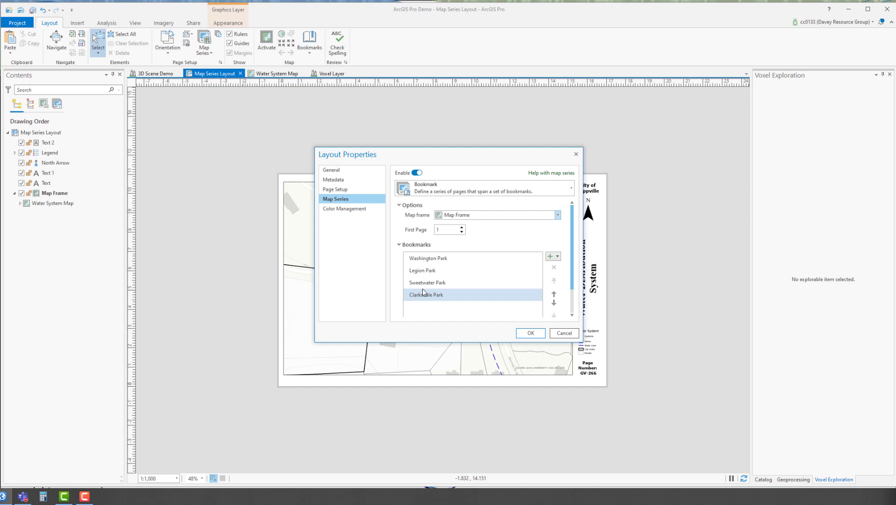
{"action": "left_click", "coordinate": [541, 333]}
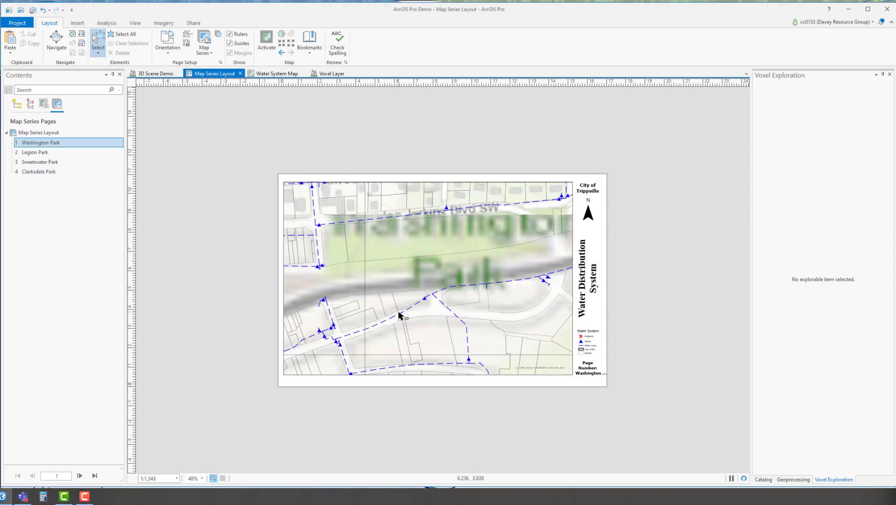
- Inspect the Washington Park page of the map series up close, followed by the Legion Park, Sweetwater Park and Clarksdale Park pages
{"action": "scroll", "coordinate": [587, 384], "scroll_direction": "up", "scroll_amount": 3}
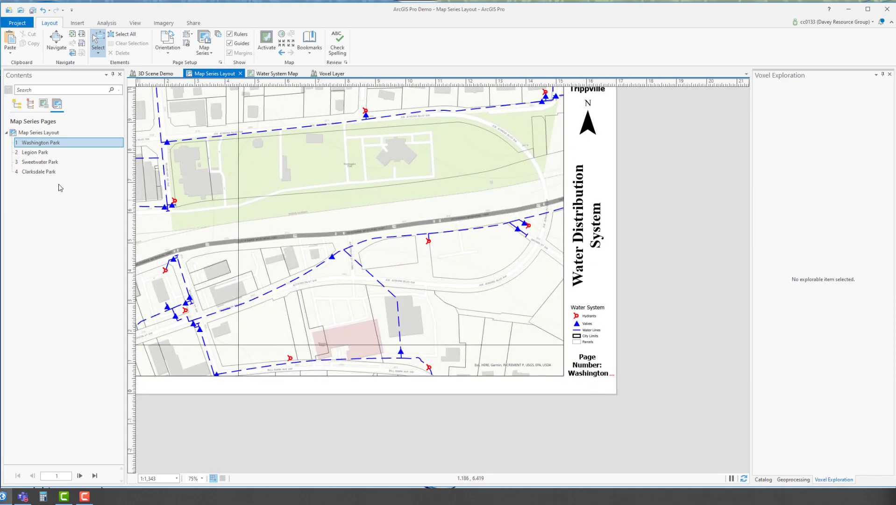
{"action": "left_click", "coordinate": [45, 156]}
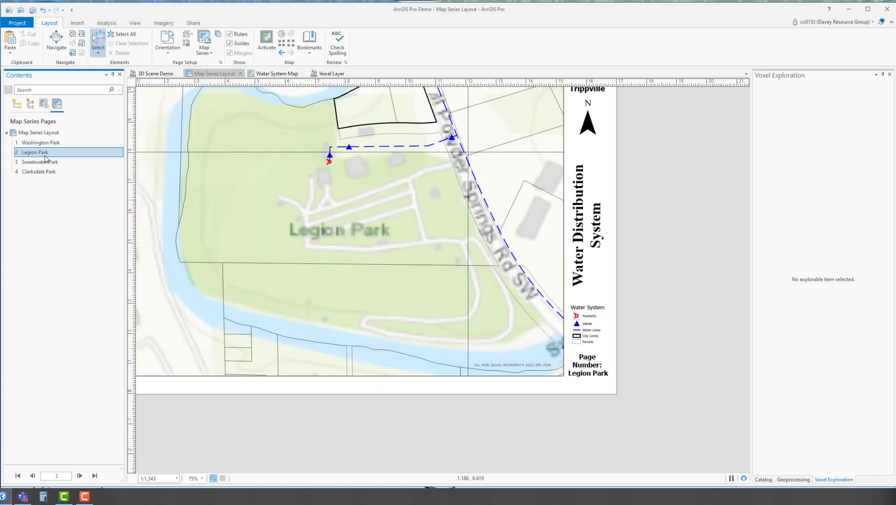
{"action": "left_click", "coordinate": [40, 164]}
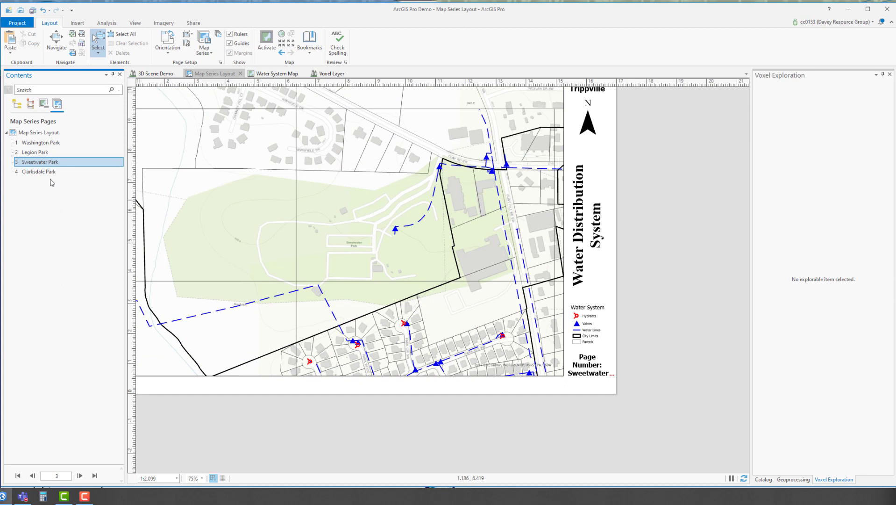
{"action": "left_click", "coordinate": [49, 173]}
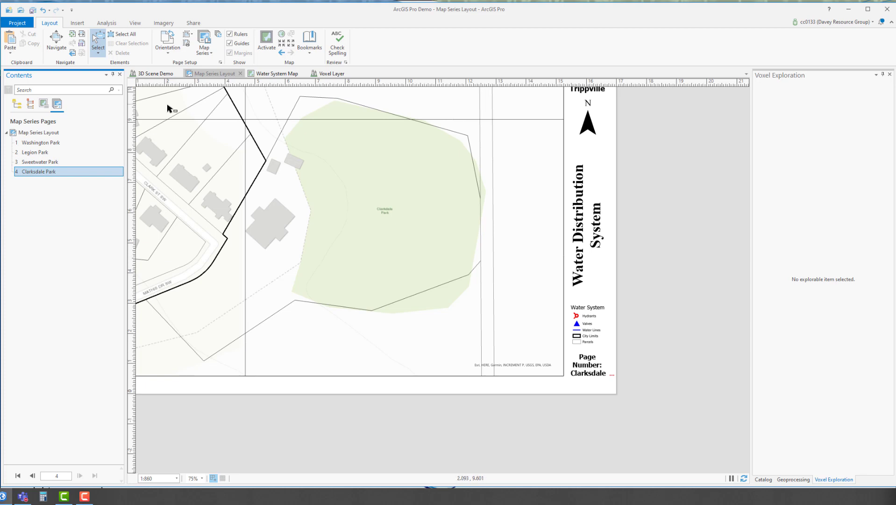
{"action": "left_click", "coordinate": [213, 55]}
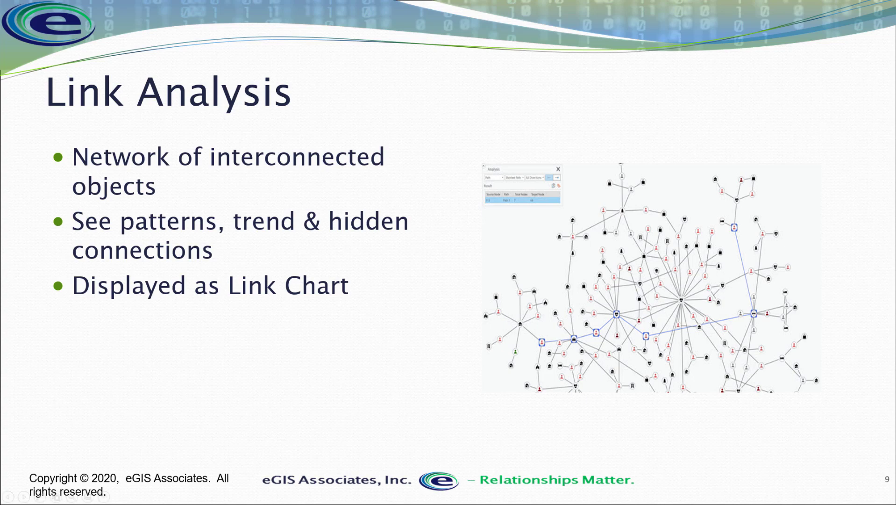
{"action": "key", "text": "Right"}
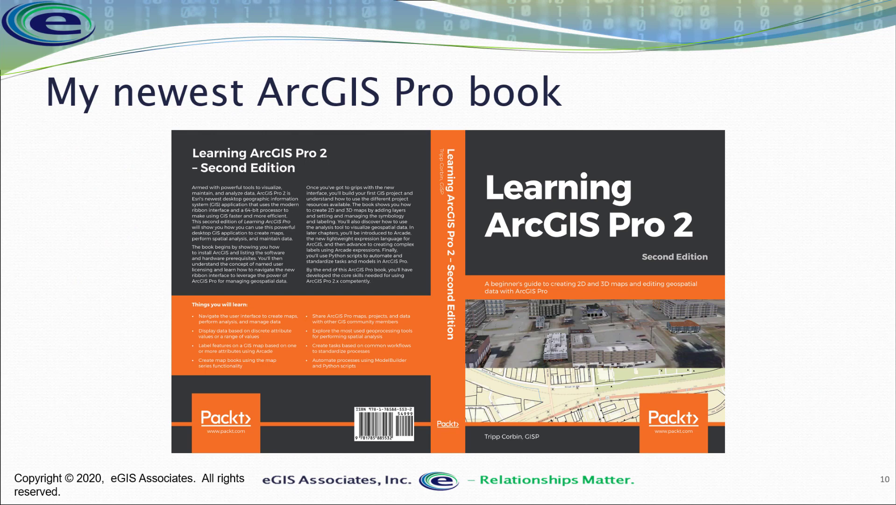